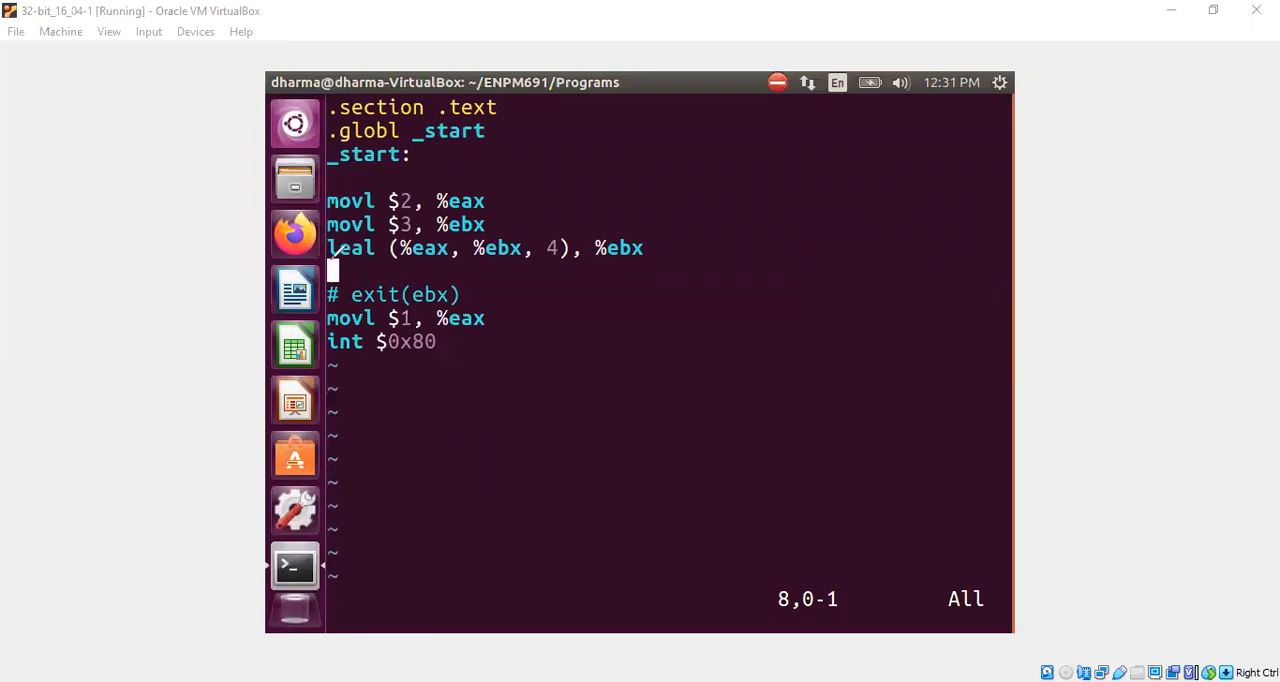
Annotate the leal instruction on screen, marking its operand, scale factor and destination register.
drag(332, 256, 372, 256)
drag(384, 262, 575, 262)
drag(575, 262, 384, 262)
mouse_move(560, 255)
mouse_down()
mouse_move(580, 318)
mouse_move(668, 308)
mouse_move(696, 285)
mouse_move(735, 314)
mouse_up()
drag(722, 296, 830, 292)
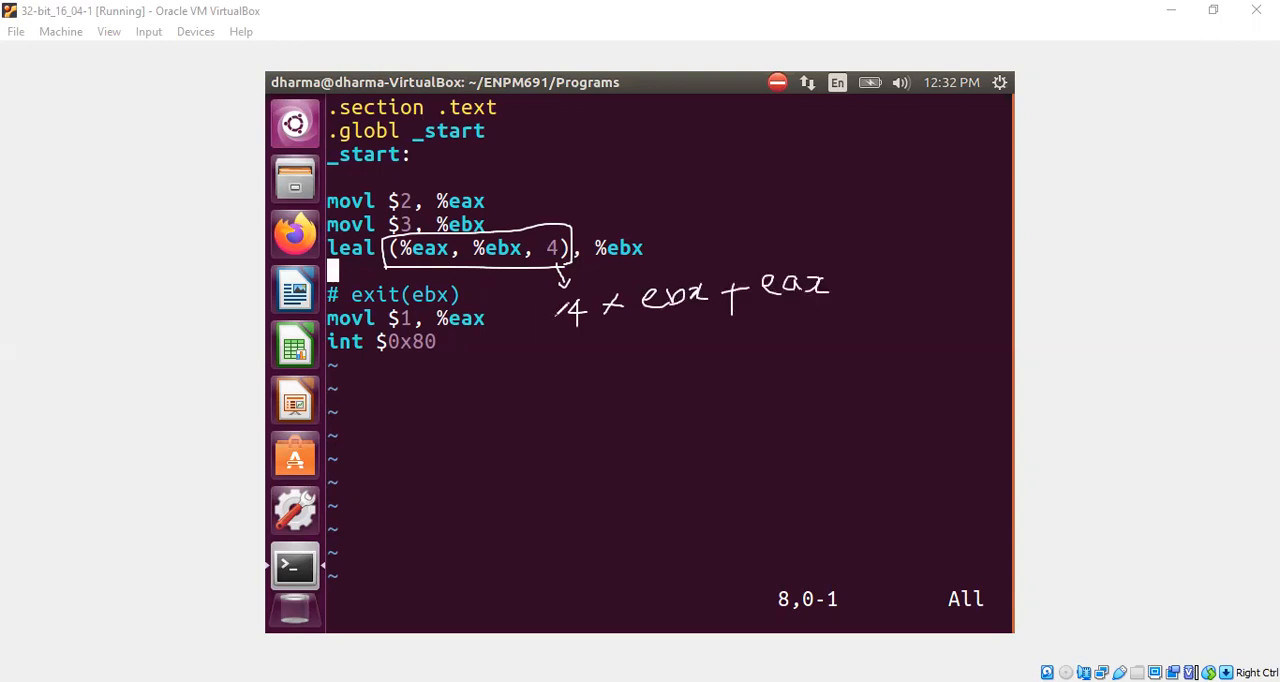
drag(554, 338, 848, 292)
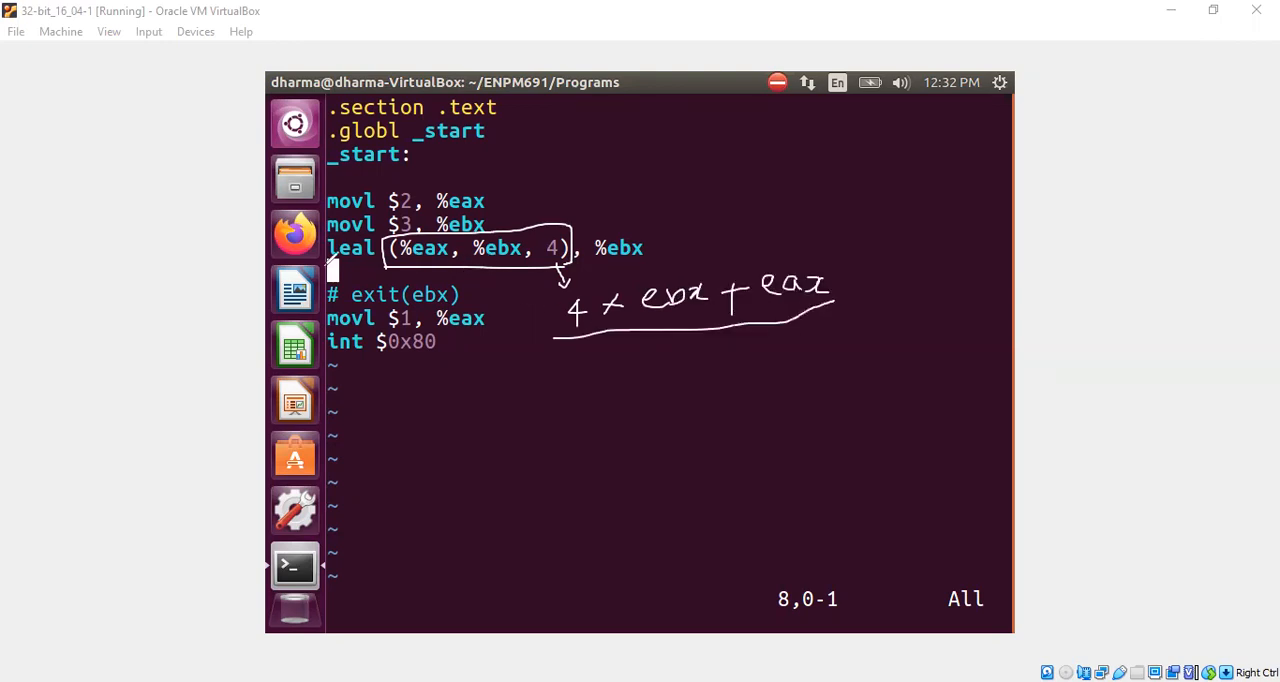
drag(428, 256, 414, 268)
drag(566, 224, 606, 198)
drag(592, 310, 600, 302)
mouse_move(666, 345)
mouse_down()
mouse_move(668, 370)
mouse_move(792, 355)
mouse_up()
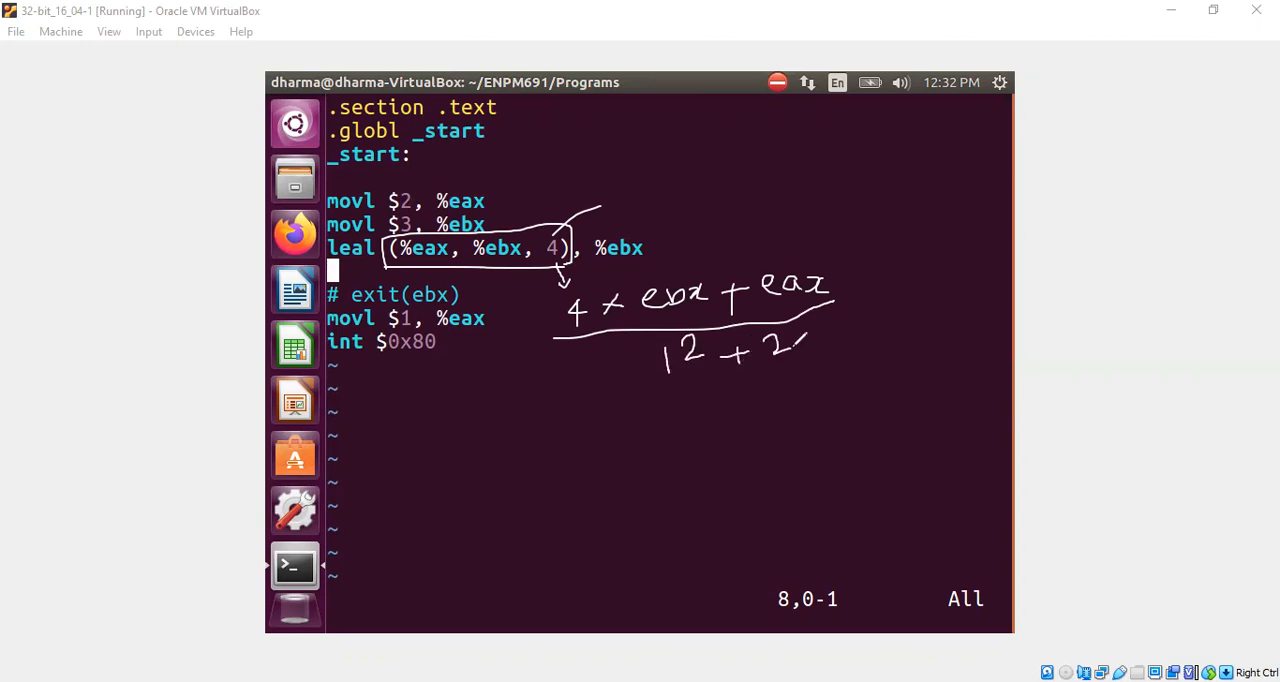
drag(652, 242, 690, 262)
mouse_move(704, 236)
mouse_down()
mouse_move(730, 250)
mouse_move(712, 260)
mouse_up()
mouse_move(320, 355)
mouse_down()
mouse_move(408, 365)
mouse_move(512, 285)
mouse_move(400, 275)
mouse_move(330, 305)
mouse_up()
drag(440, 275, 422, 292)
drag(658, 272, 715, 262)
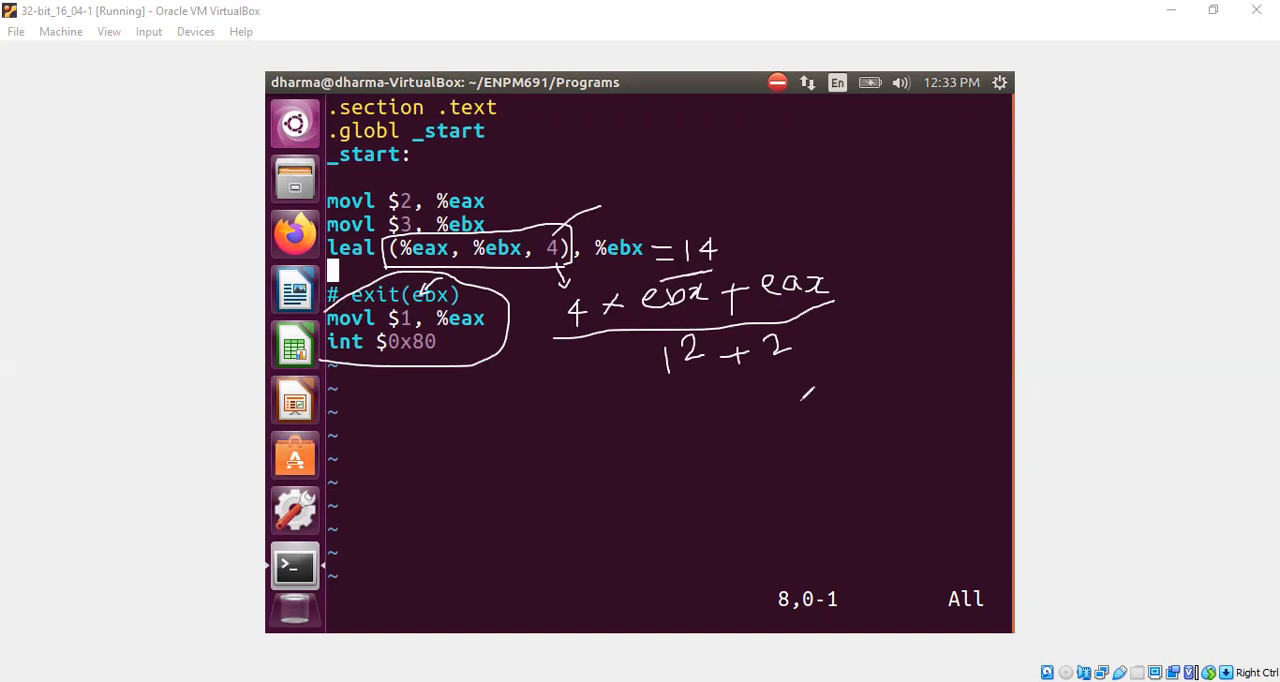
Reopen leal.s, change the leal scale factor from 4 to 1, and save the file.
key(Escape)
key(Return)
text(vi leal)
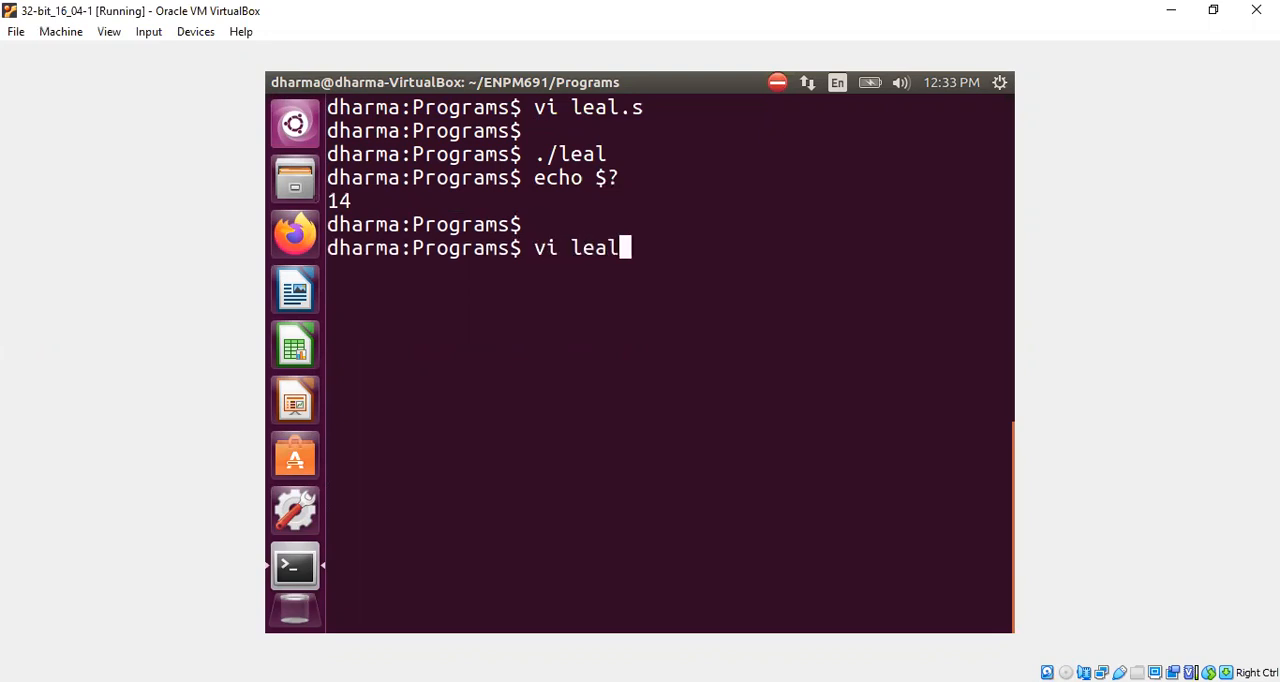
text(.s)
key(Return)
key(Down)
key(Down)
key(Down)
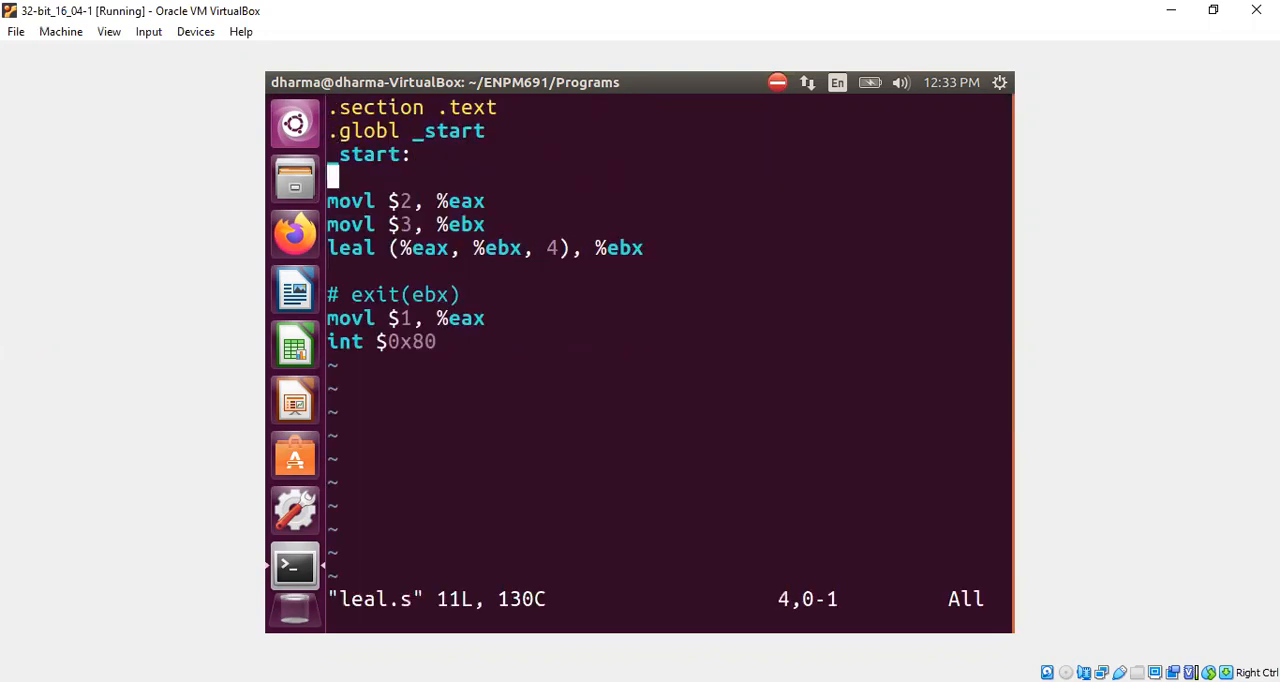
key(Down)
key(Down)
key(Down)
key(Right)
click(552, 248)
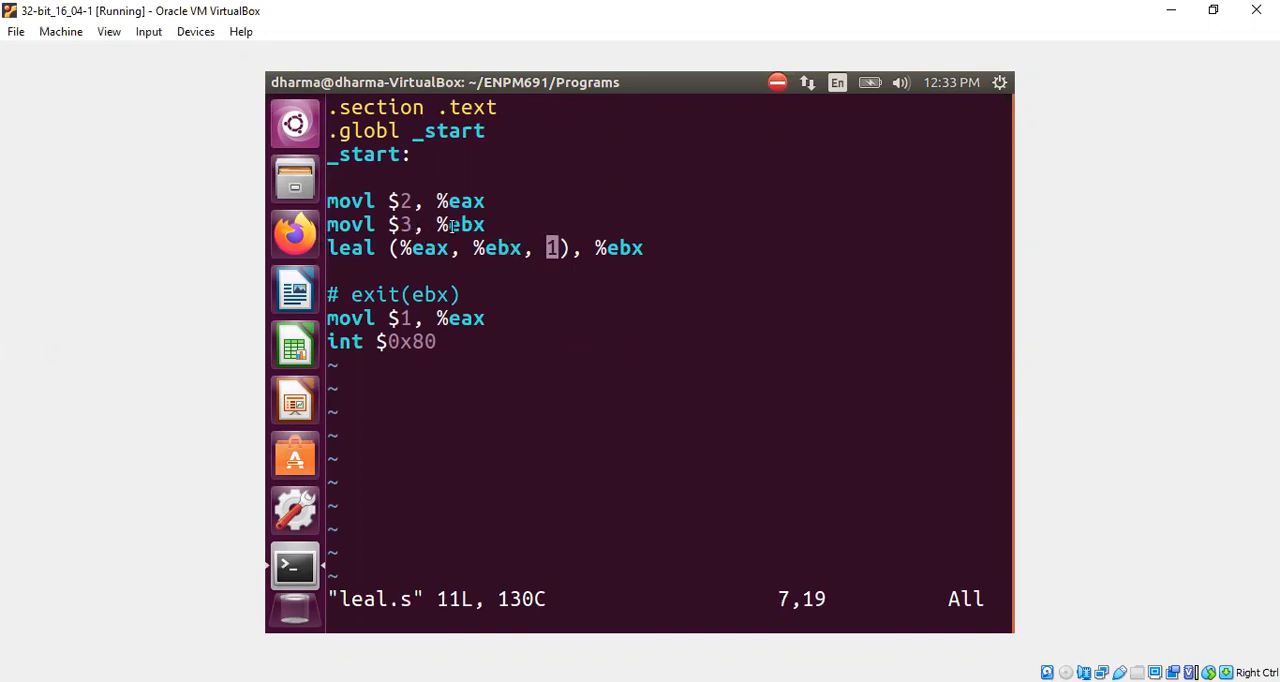
text(:wq)
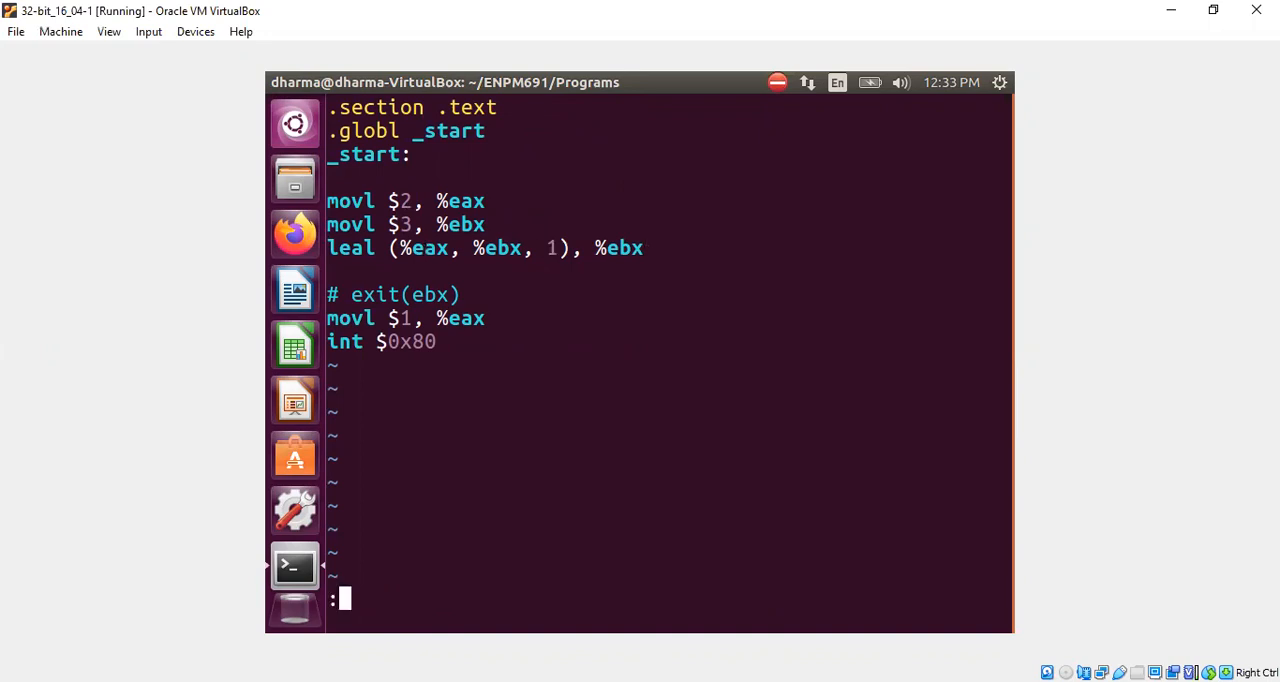
key(Return)
Reassemble, link and run leal, which now exits with status 5.
key(Return)
text(as -o leal.o leal.s)
key(Return)
key(Return)
text(ld -o leal leal.o  )
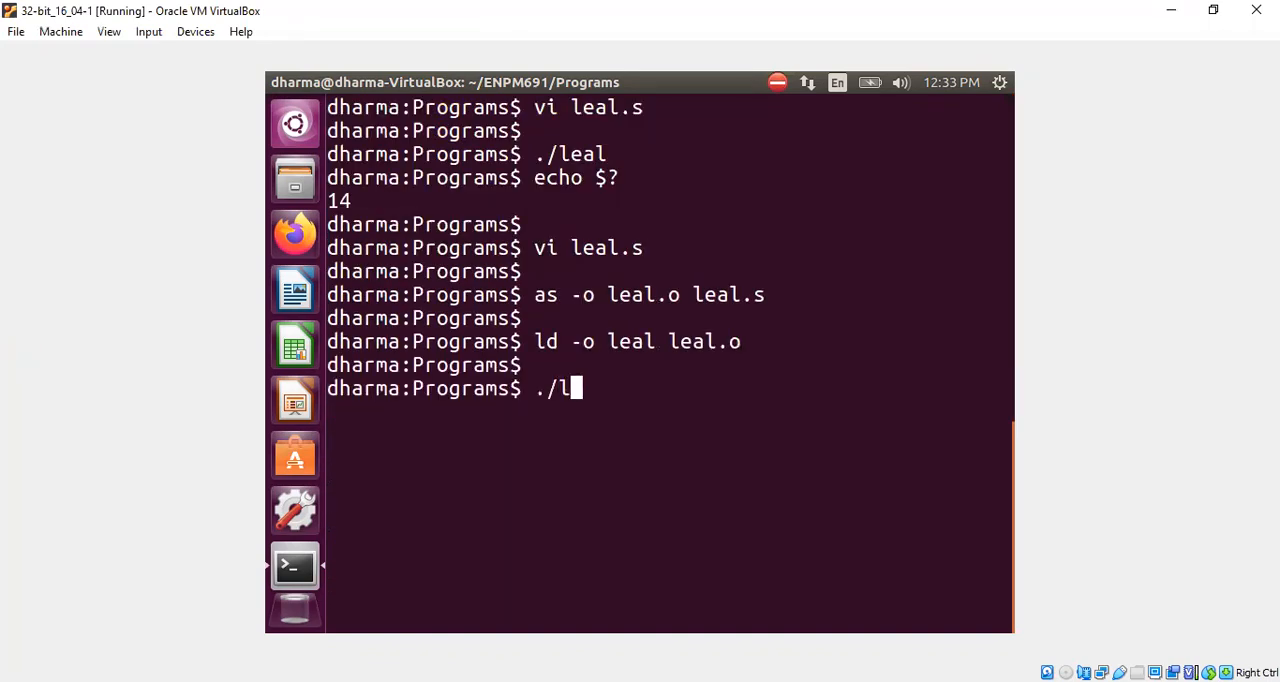
text(./leal)
key(Return)
key(Return)
text(echo $?)
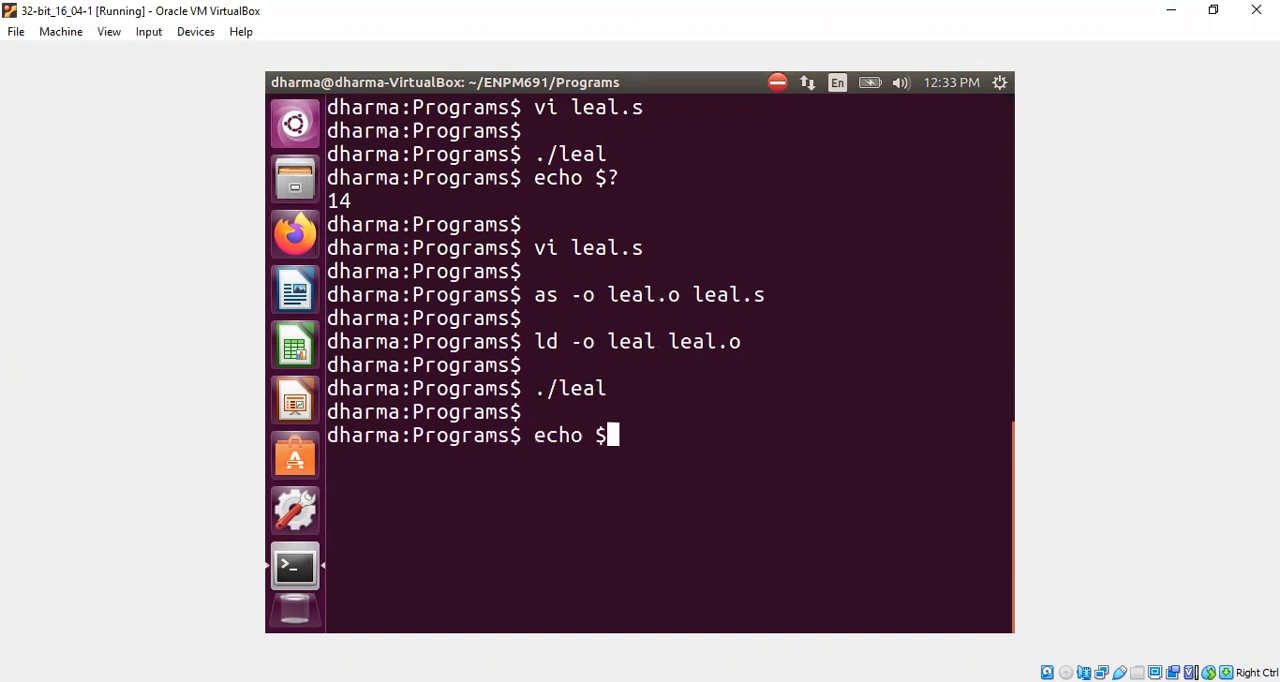
key(Return)
text(vi )
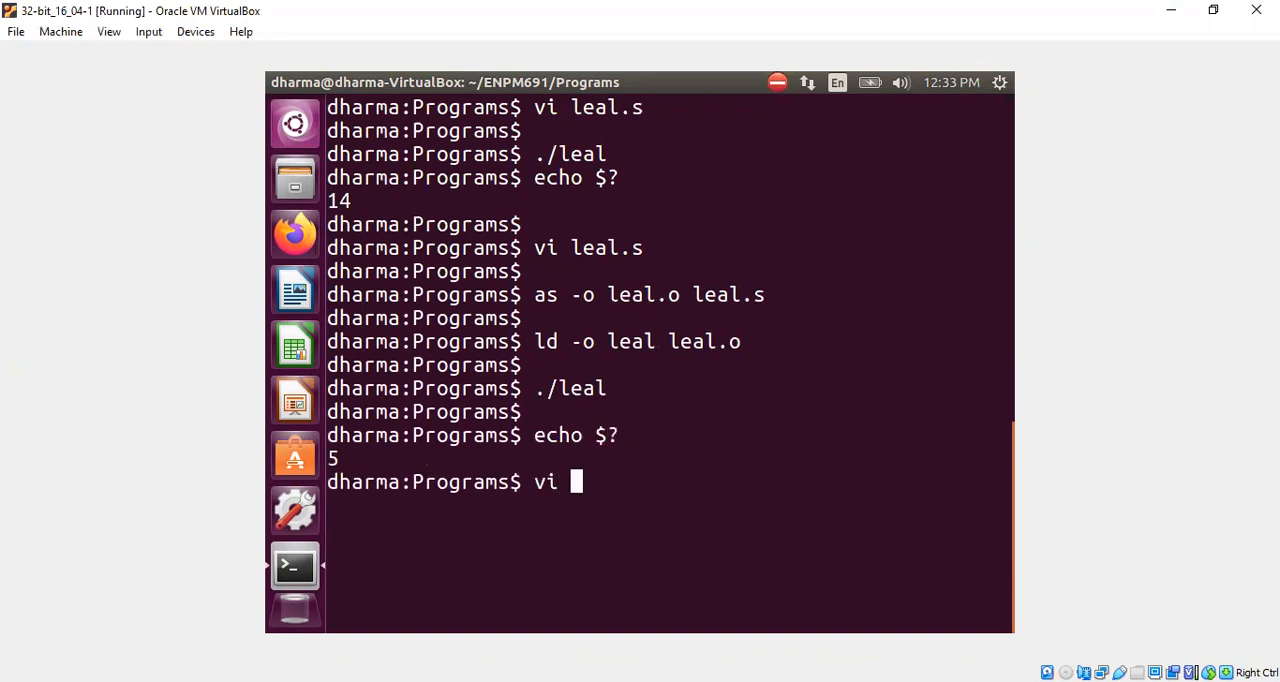
text(leal.s)
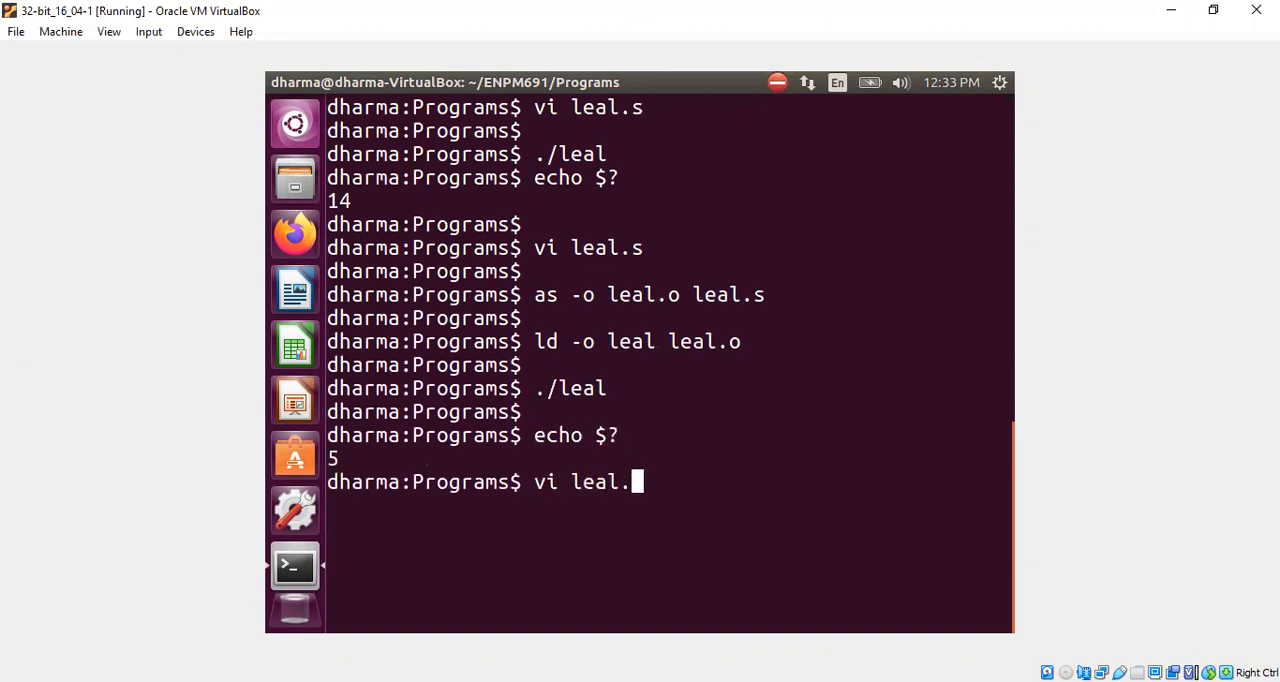
Remove the scale factor from the leal operand, save leal.s and reopen it from shell history.
key(Return)
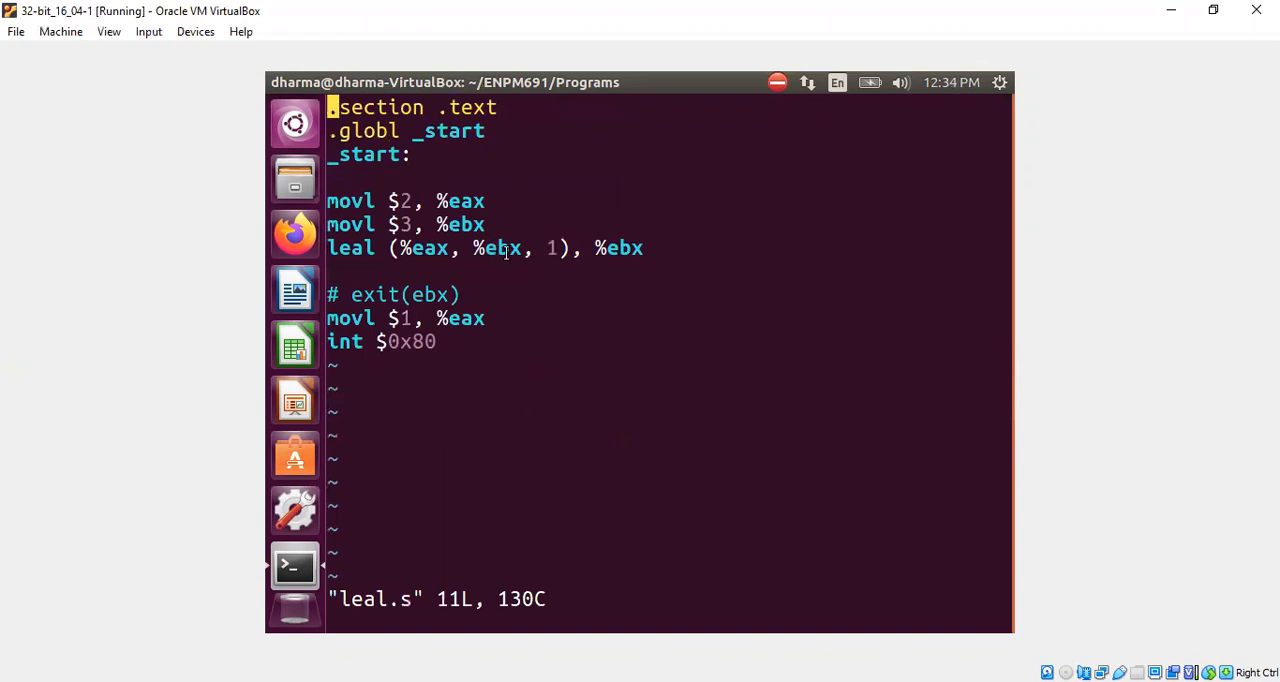
key(Down)
key(Down)
key(Down)
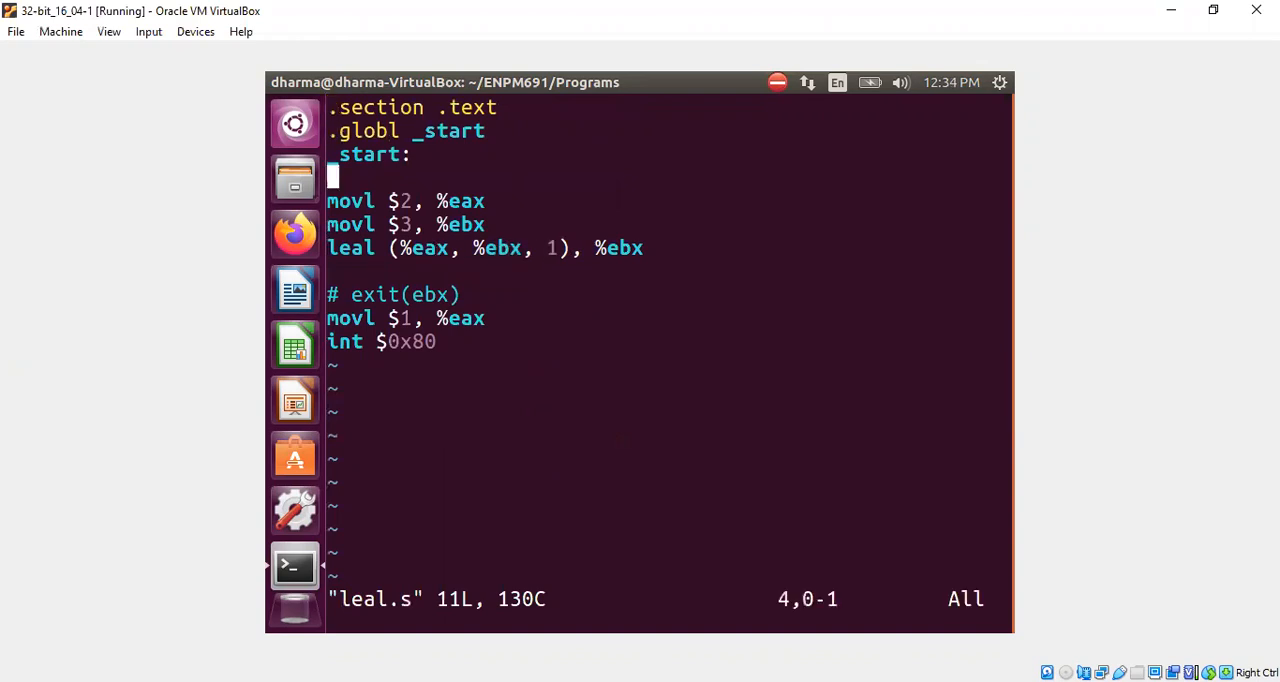
key(Down)
key(Down)
key(Down)
key(Right)
key(Right)
key(Right)
key(Right)
key(Right)
key(Right)
key(Right)
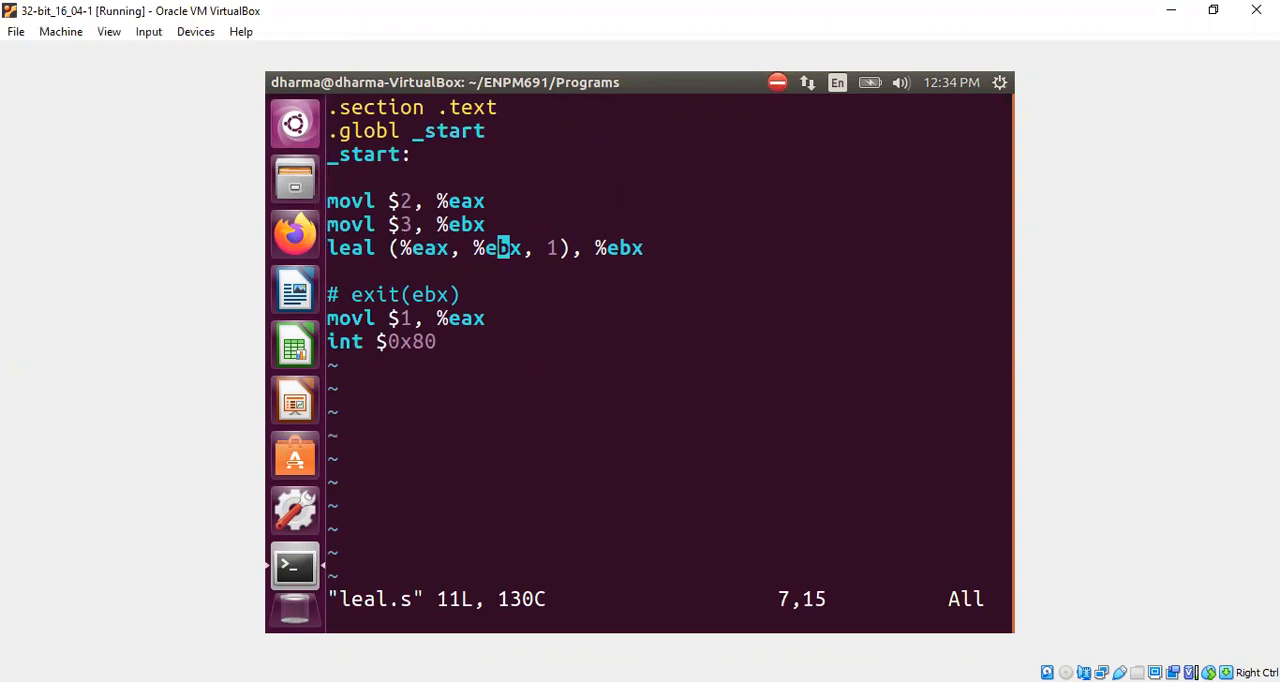
key(Right)
key(Right)
key(Right)
text(:wq)
key(Return)
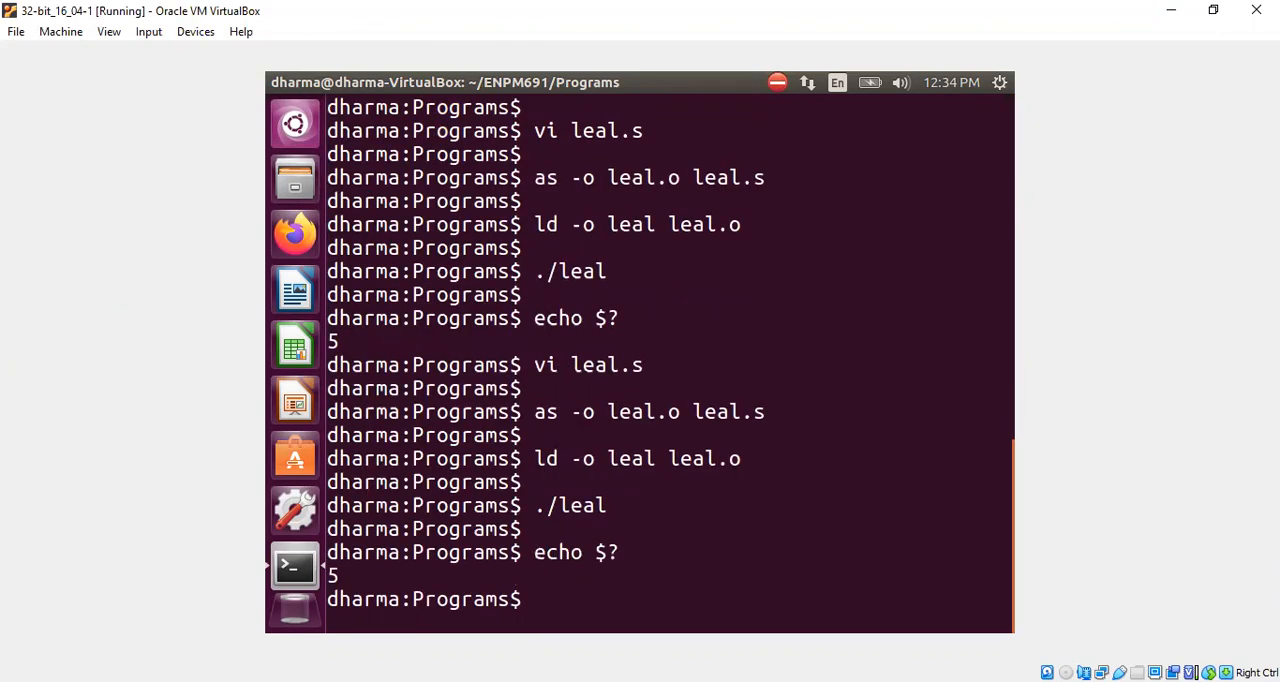
key(Up)
key(Up)
key(Up)
key(Up)
key(Up)
key(Return)
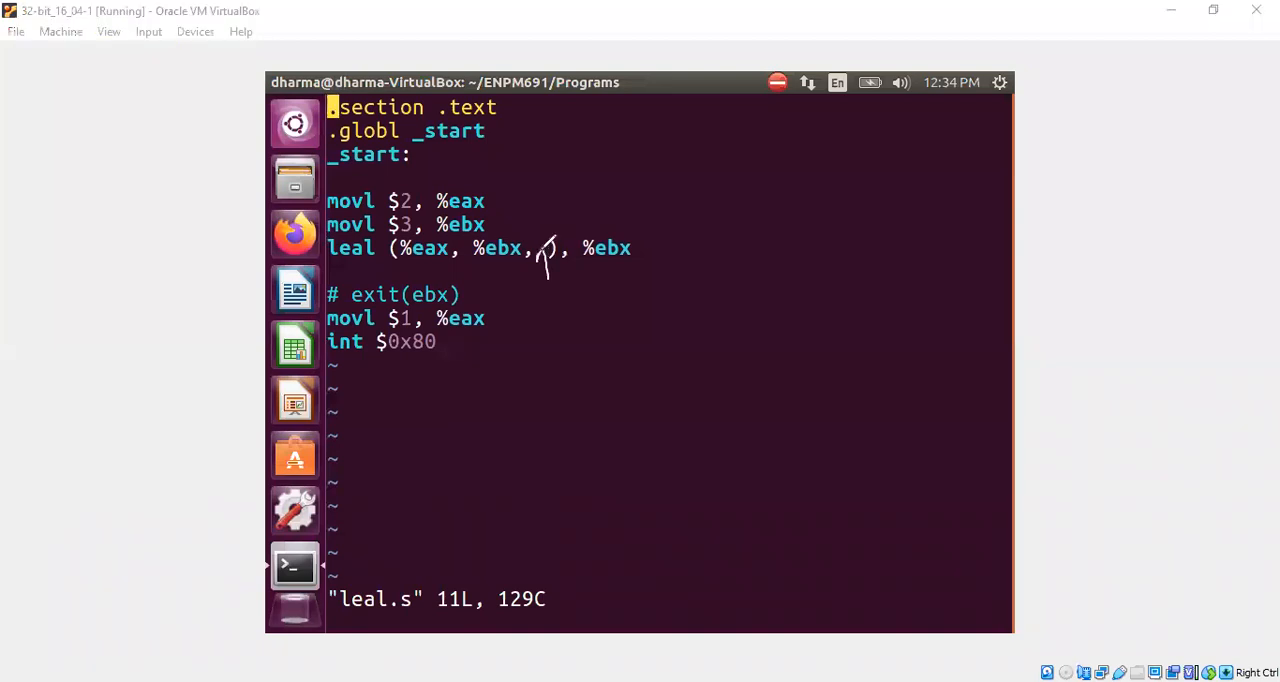
Annotate the leal operand, marking its registers and writing the scale value 5 above it.
mouse_move(540, 248)
mouse_down()
mouse_move(556, 250)
mouse_move(538, 238)
mouse_up()
drag(428, 256, 442, 248)
drag(545, 218, 535, 240)
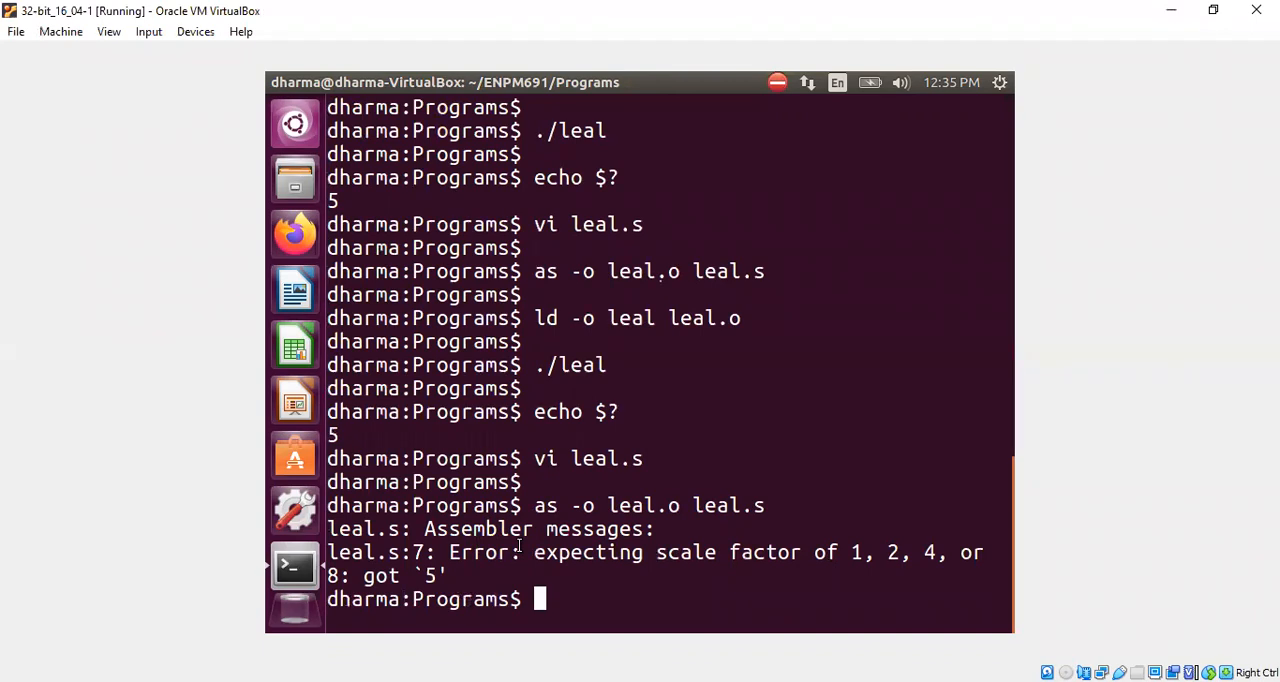
text(vi leal.s)
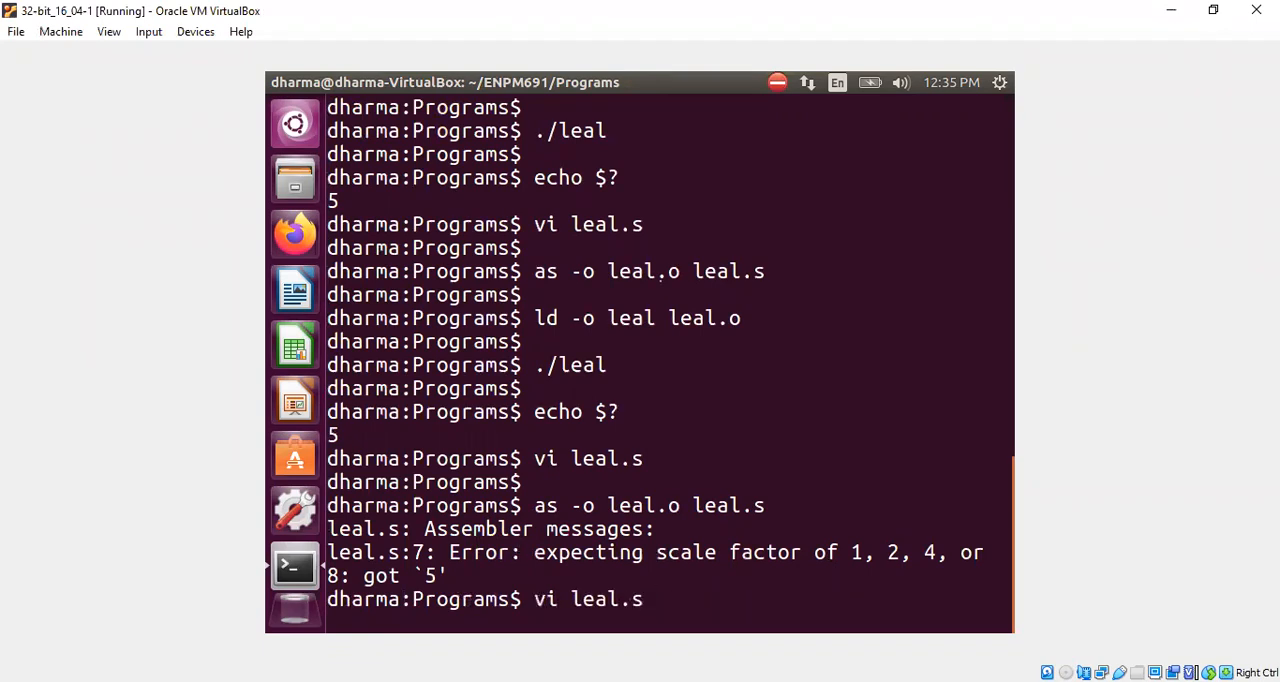
Change the leal scale factor from 5 to 8, quit Vim and recall the build commands (exit code 26).
key(Return)
text(leal (%eax, %ebx, 8), %ebx)
key(w)
key(w)
key(w)
key(w)
key(w)
key(w)
key(b)
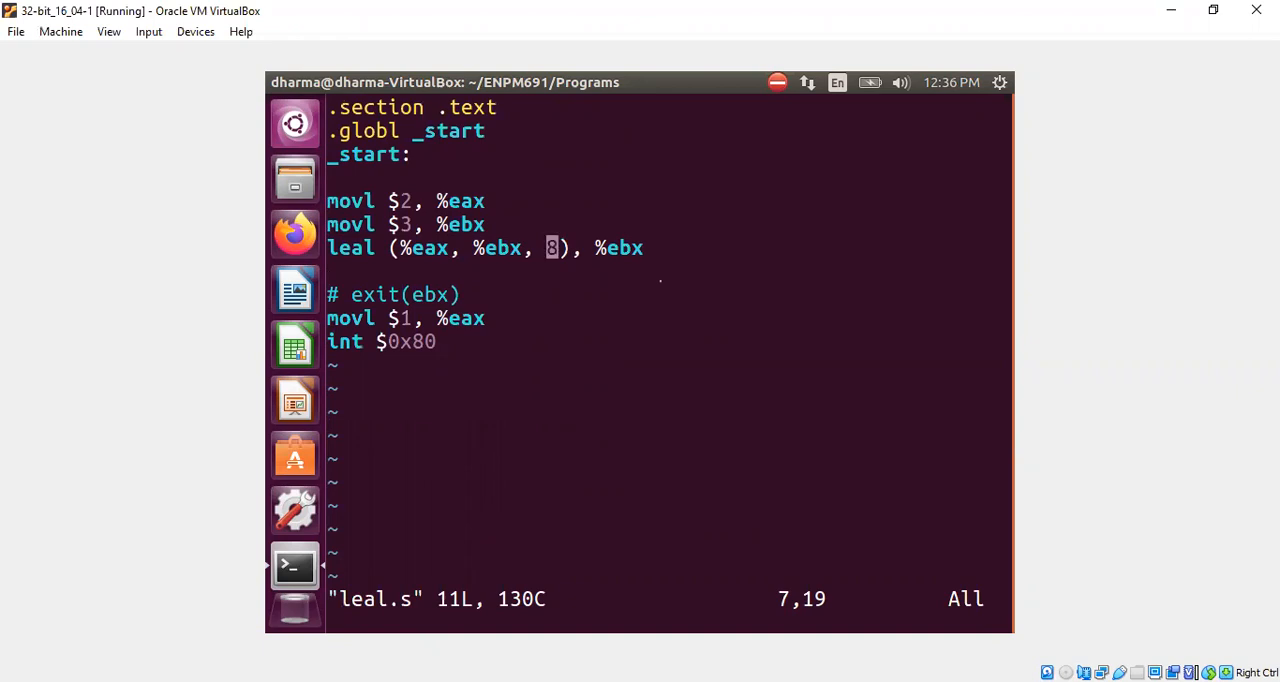
text(:q)
key(Return)
text(ld -o leal leal.o)
key(Up)
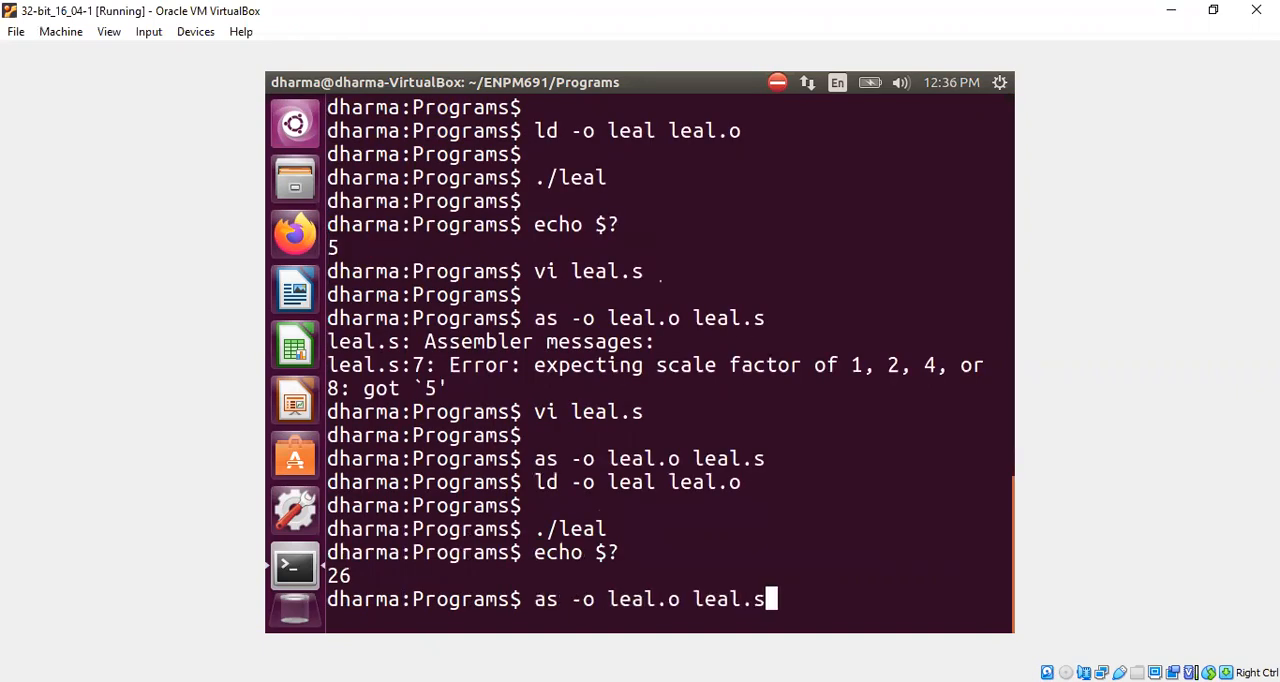
Insert a displacement of 2 to make leal 2(%eax, %ebx, 8), %ebx and save leal.s.
key(Up)
key(Return)
key(j)
key(j)
key(j)
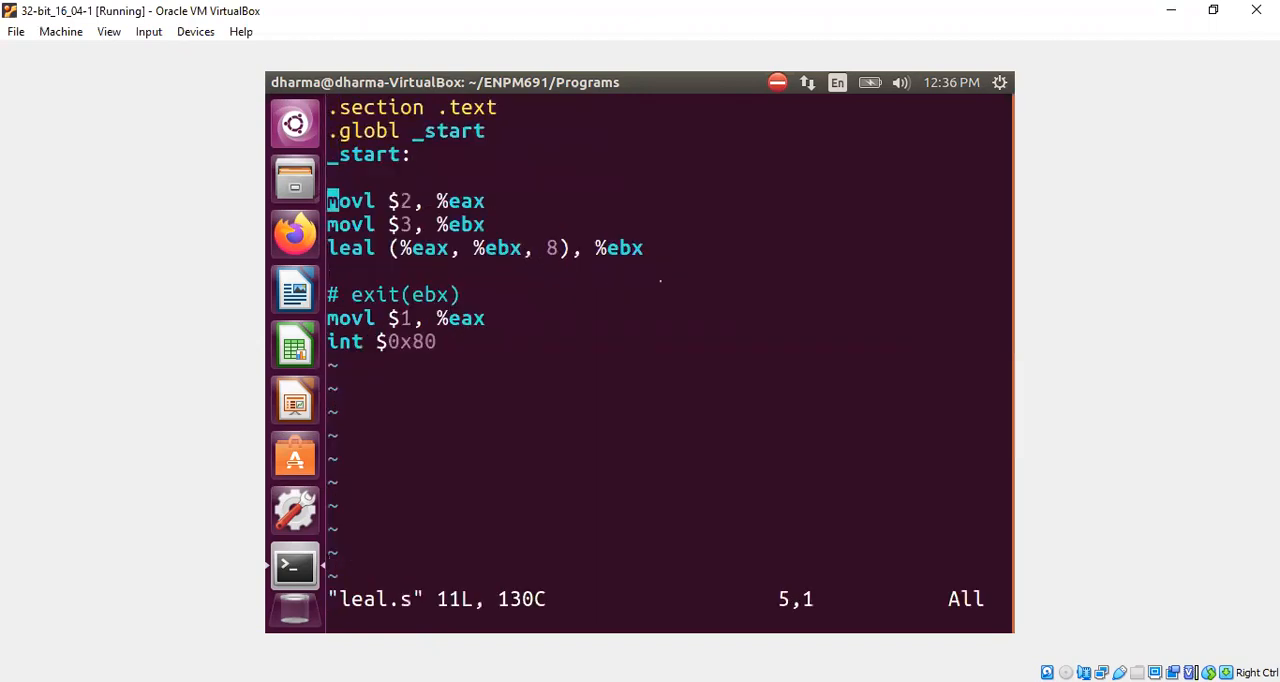
key(j)
key(j)
key(l)
key(l)
key(l)
key(l)
key(l)
key(h)
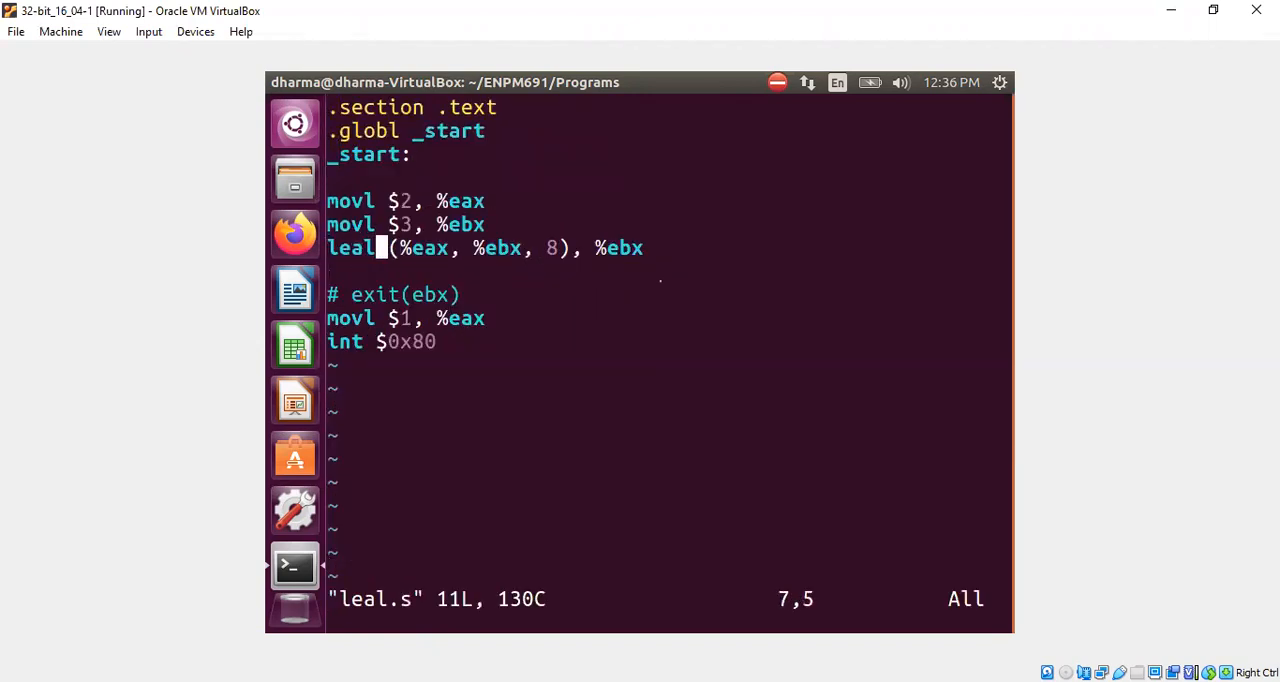
key(l)
text(i)
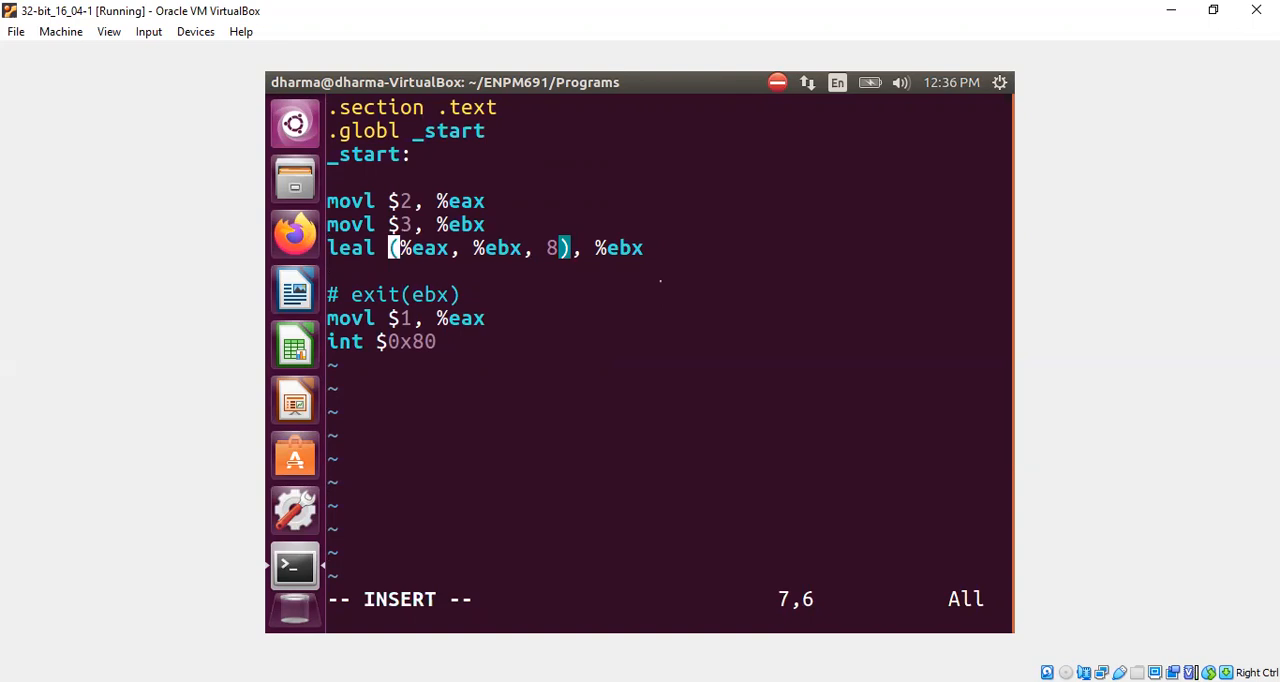
text(2)
key(Escape)
text(:w)
key(Return)
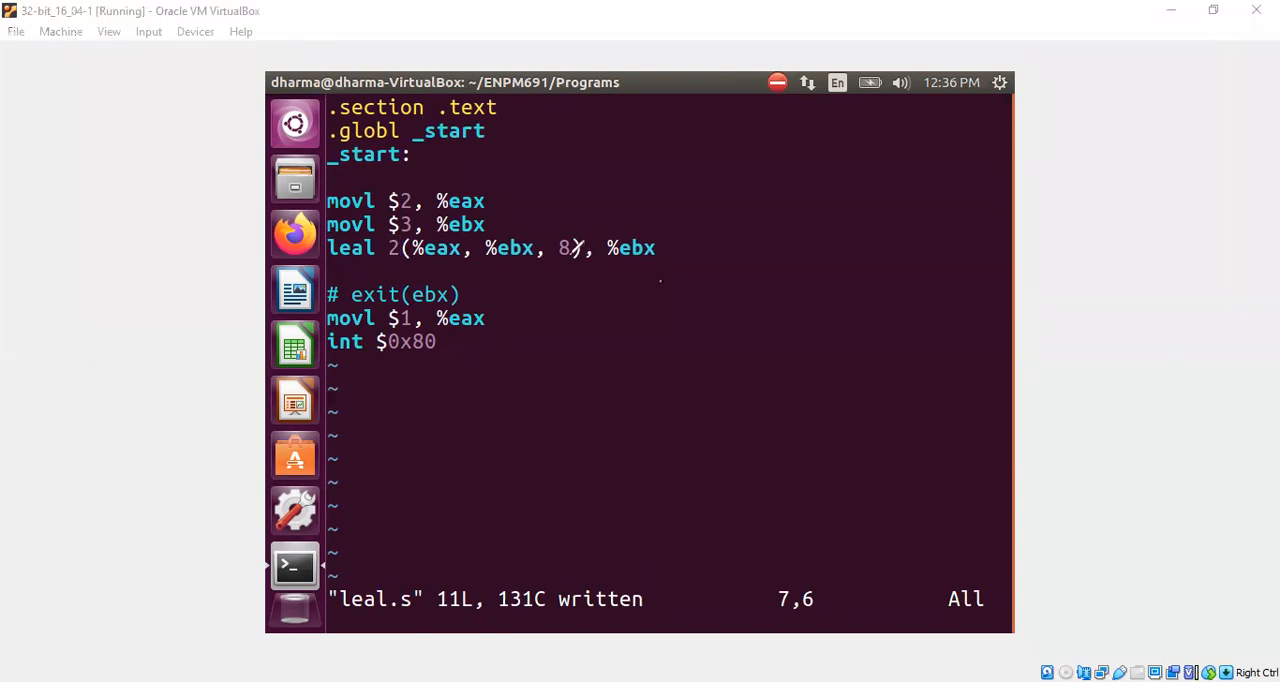
drag(570, 258, 512, 252)
drag(645, 292, 675, 280)
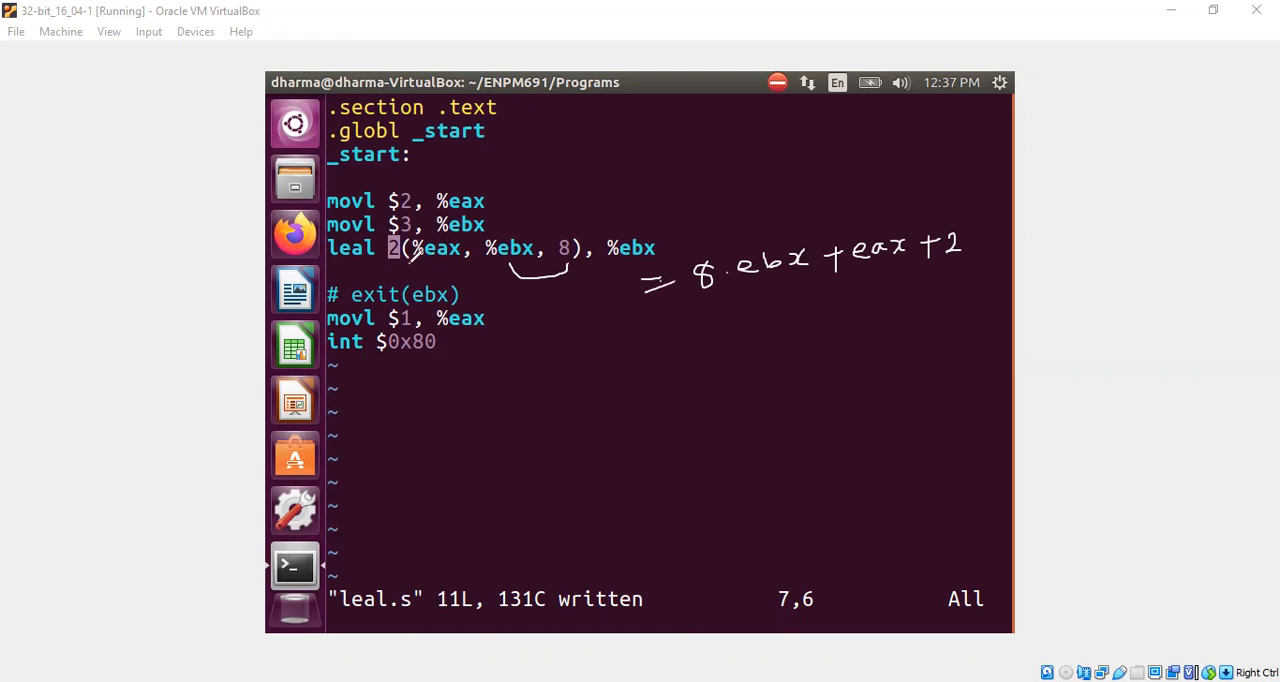
mouse_move(392, 272)
mouse_down()
mouse_move(400, 256)
mouse_move(418, 278)
mouse_up()
drag(656, 325, 684, 315)
drag(658, 342, 686, 330)
drag(386, 268, 420, 268)
mouse_move(738, 300)
mouse_down()
mouse_move(758, 325)
mouse_move(790, 320)
mouse_move(768, 318)
mouse_up()
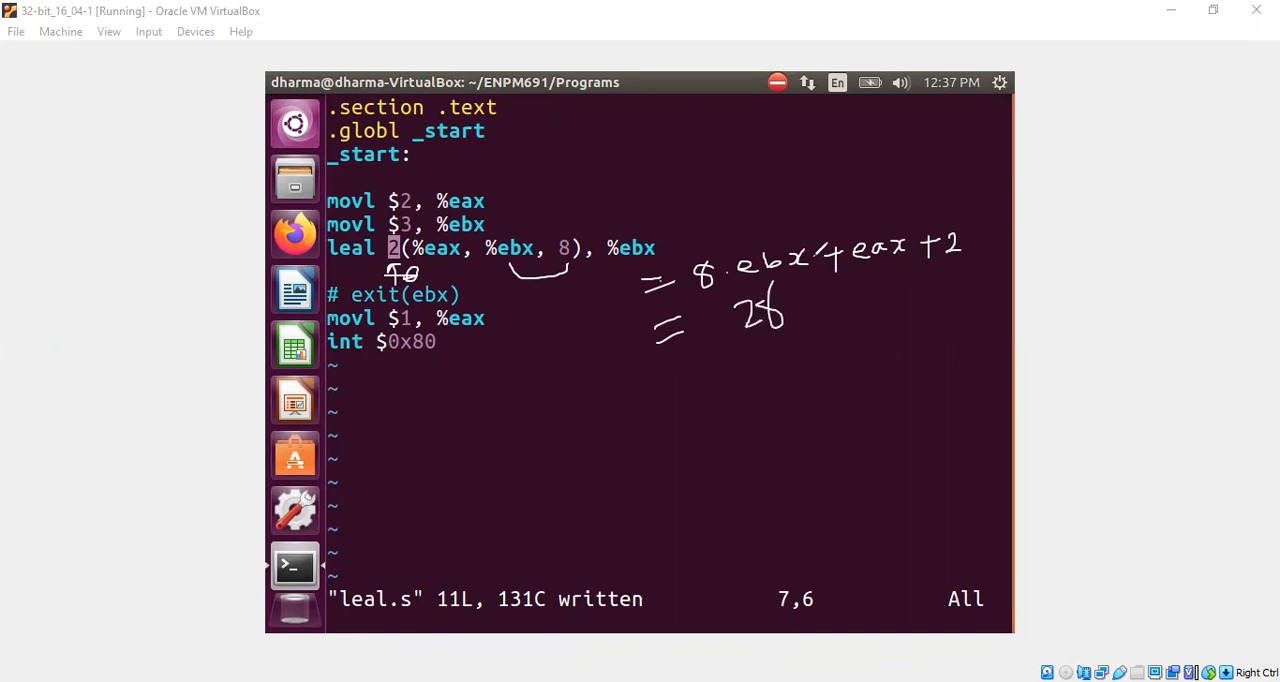
Quit Vim, rebuild and run leal with the displacement (exit code 28), then reopen leal.s.
key(Escape)
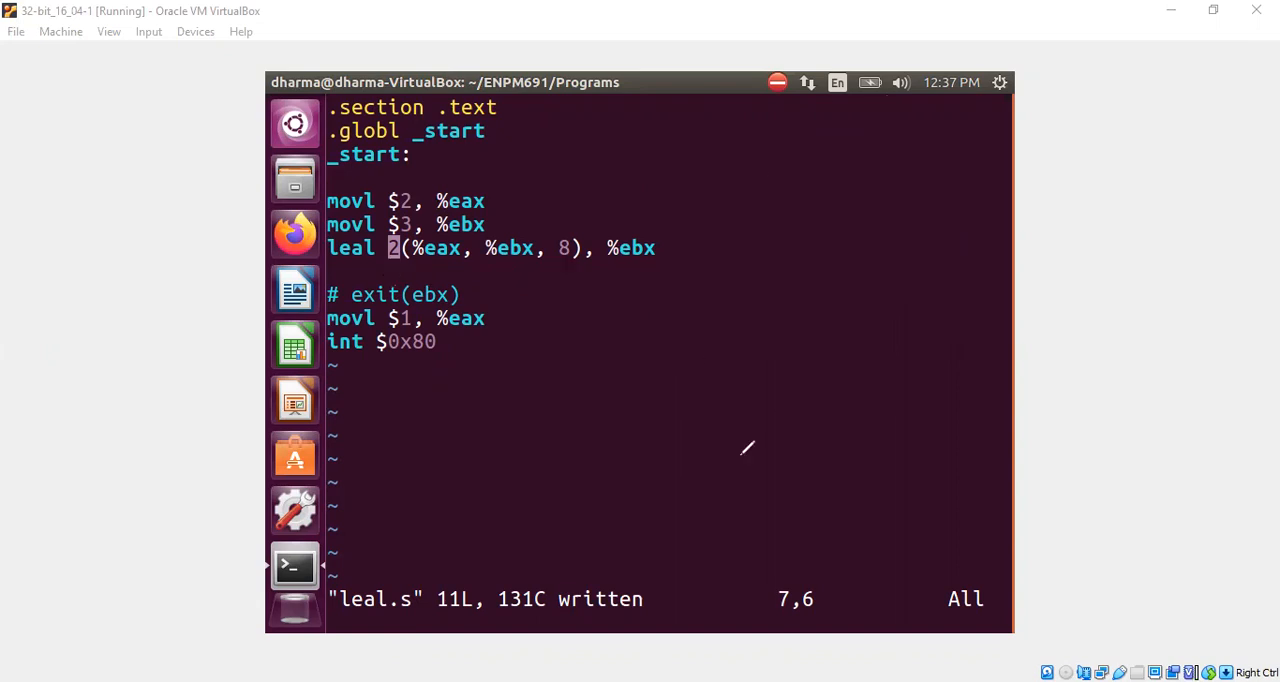
text(:q)
key(Return)
text(vi l)
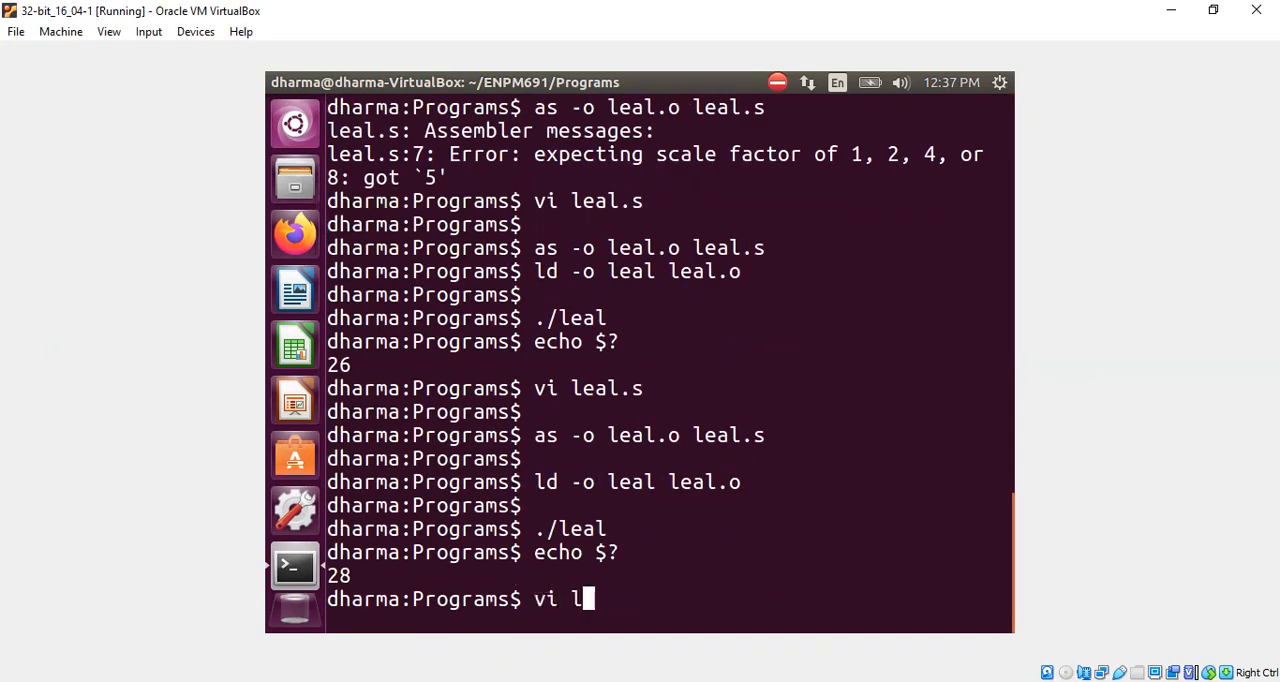
text(eal.s)
key(Return)
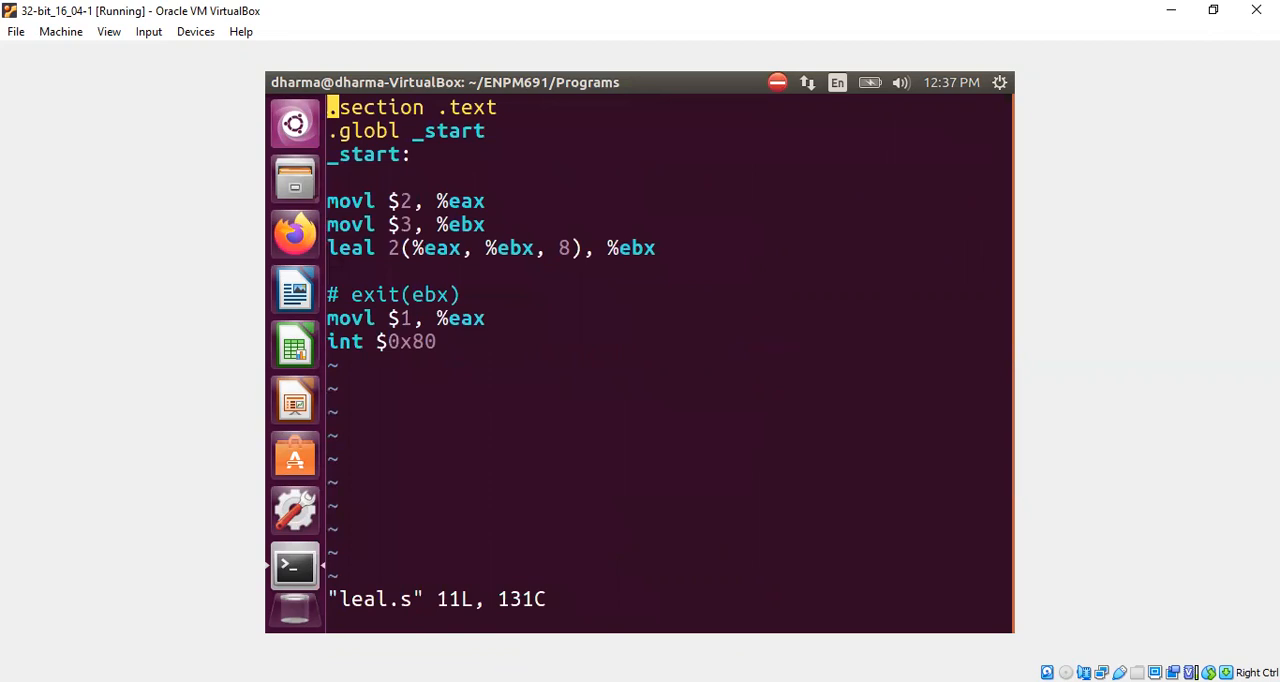
Move to line 7 and point out the destination register %ebx of the leal instruction.
key(j)
key(j)
key(j)
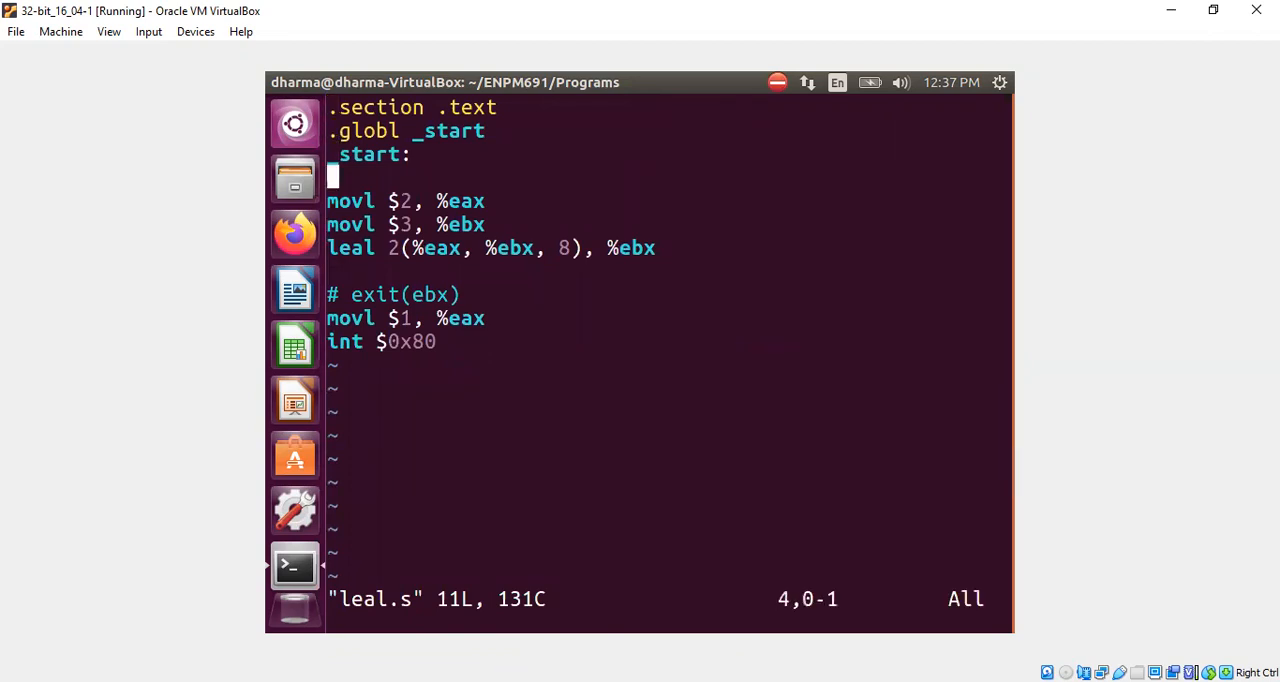
key(j)
key(j)
key(j)
key(l)
key(l)
key(l)
key(l)
key(l)
key(l)
key(l)
double_click(630, 247)
click(554, 290)
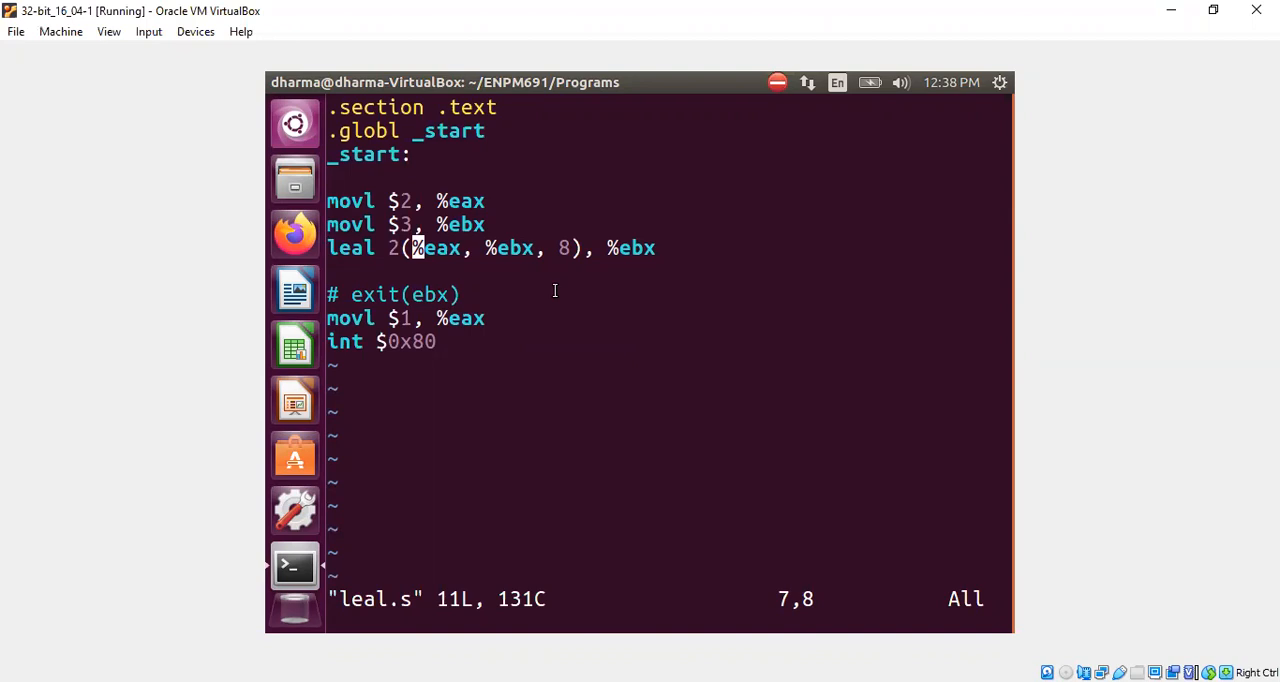
Rewrite line 7 as movl (%eax, %ebx, 8), %ebx, deleting the 2 displacement, and save leal.s.
key(Left)
key(Left)
key(Left)
key(Left)
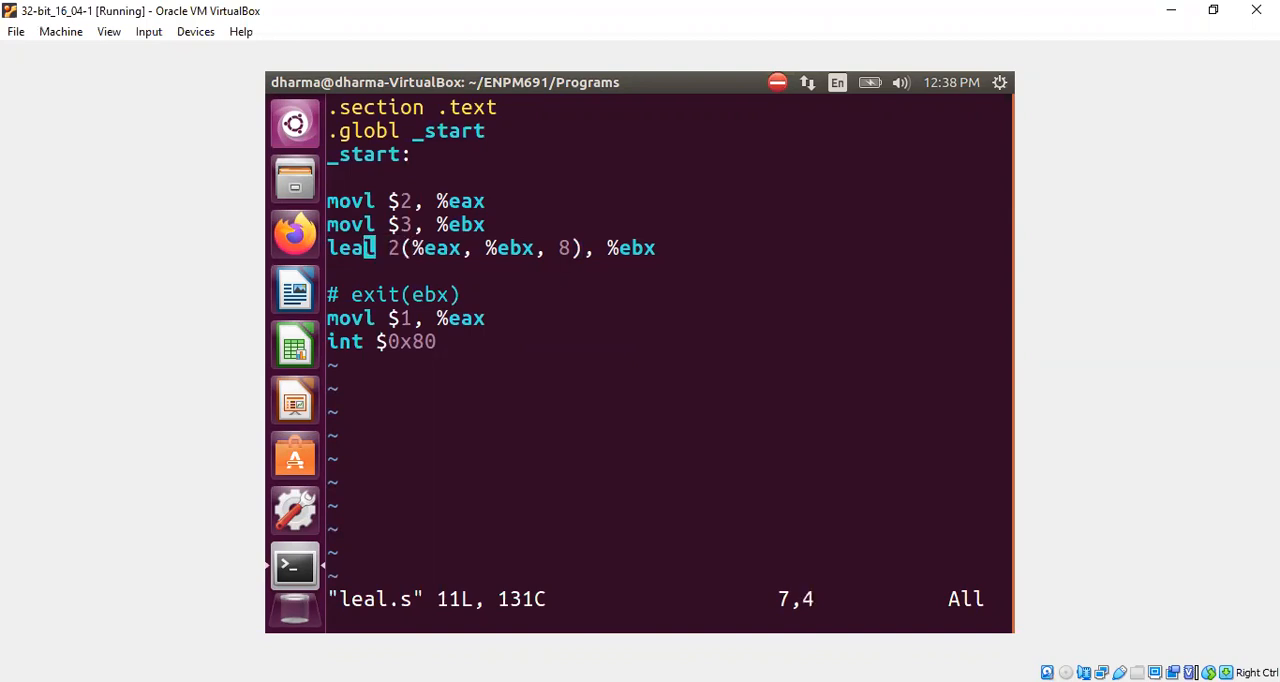
key(Left)
key(Left)
key(Left)
key(x)
key(x)
key(x)
key(x)
key(x)
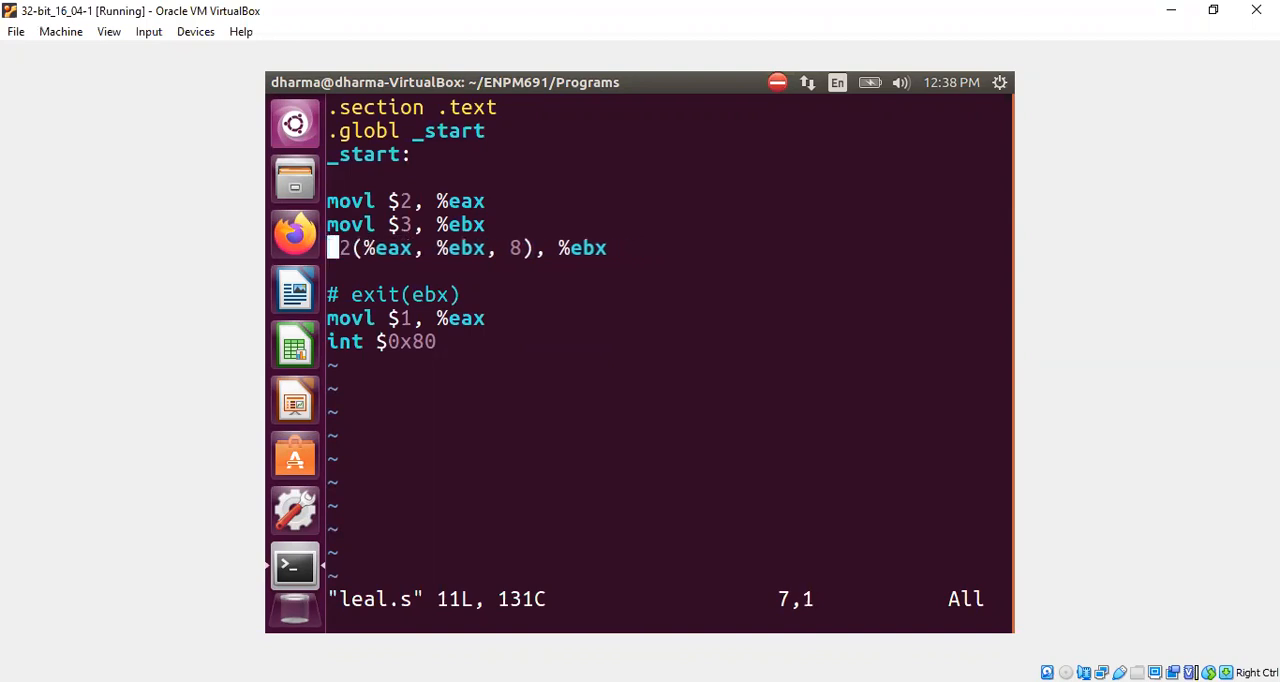
text(imovl)
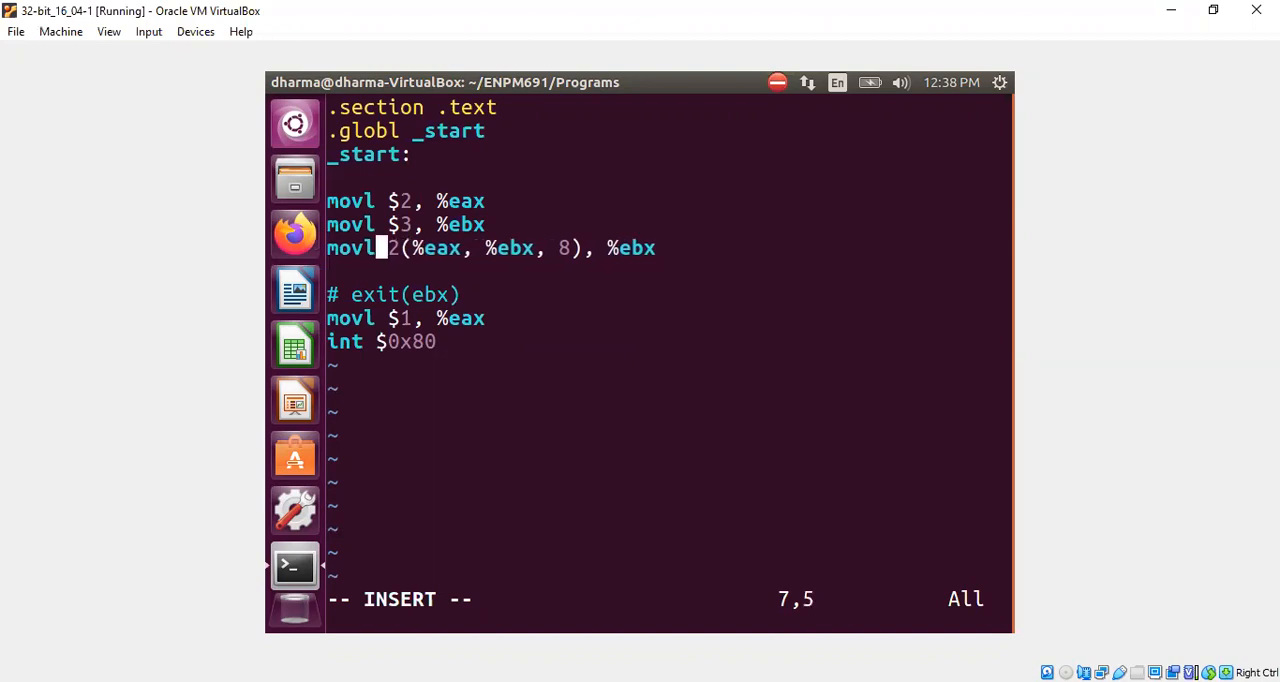
key(Escape)
key(Right)
key(x)
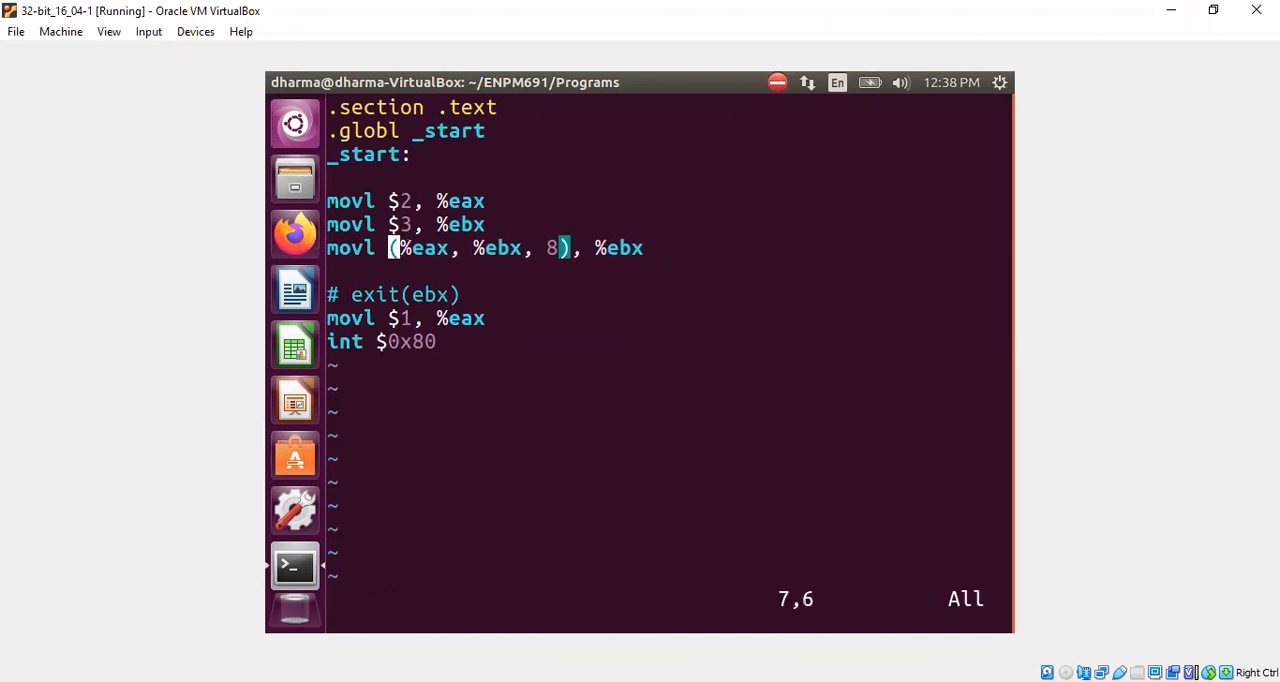
text(:w)
key(Return)
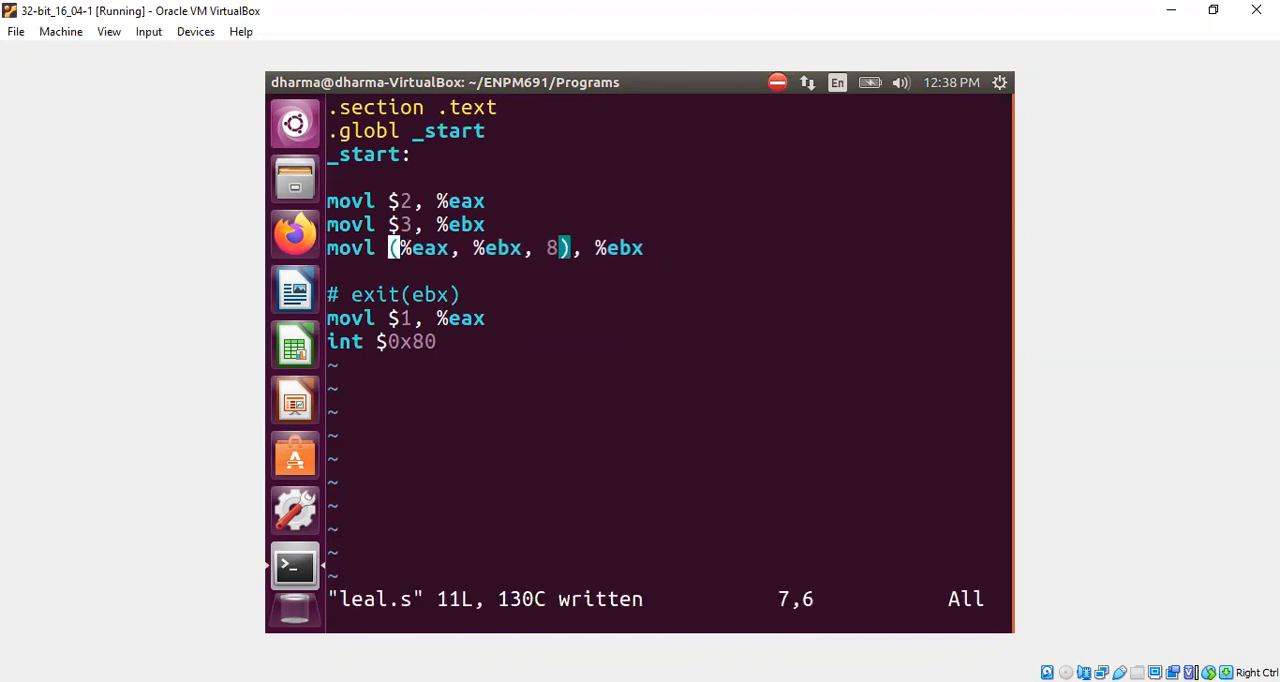
key(Right)
key(Right)
Highlight the (%eax, %ebx, 8) memory operand for review, then save and quit Vim.
key(e)
key(e)
key(e)
key(Down)
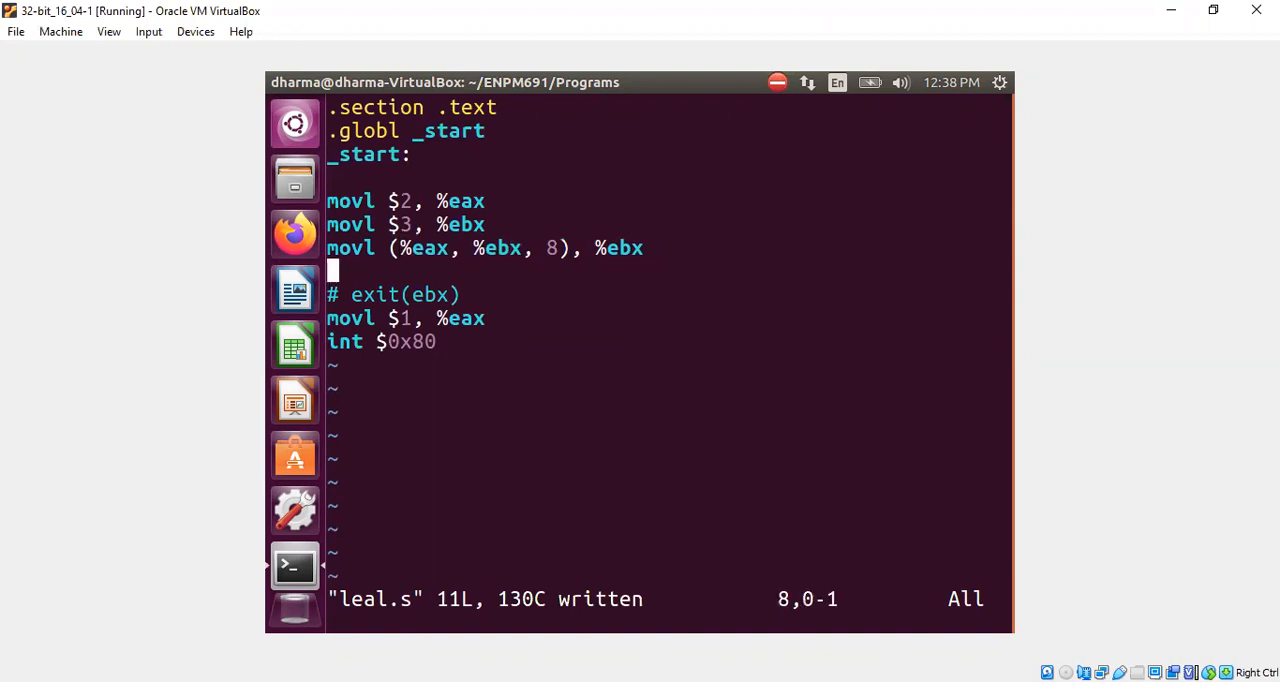
key(Down)
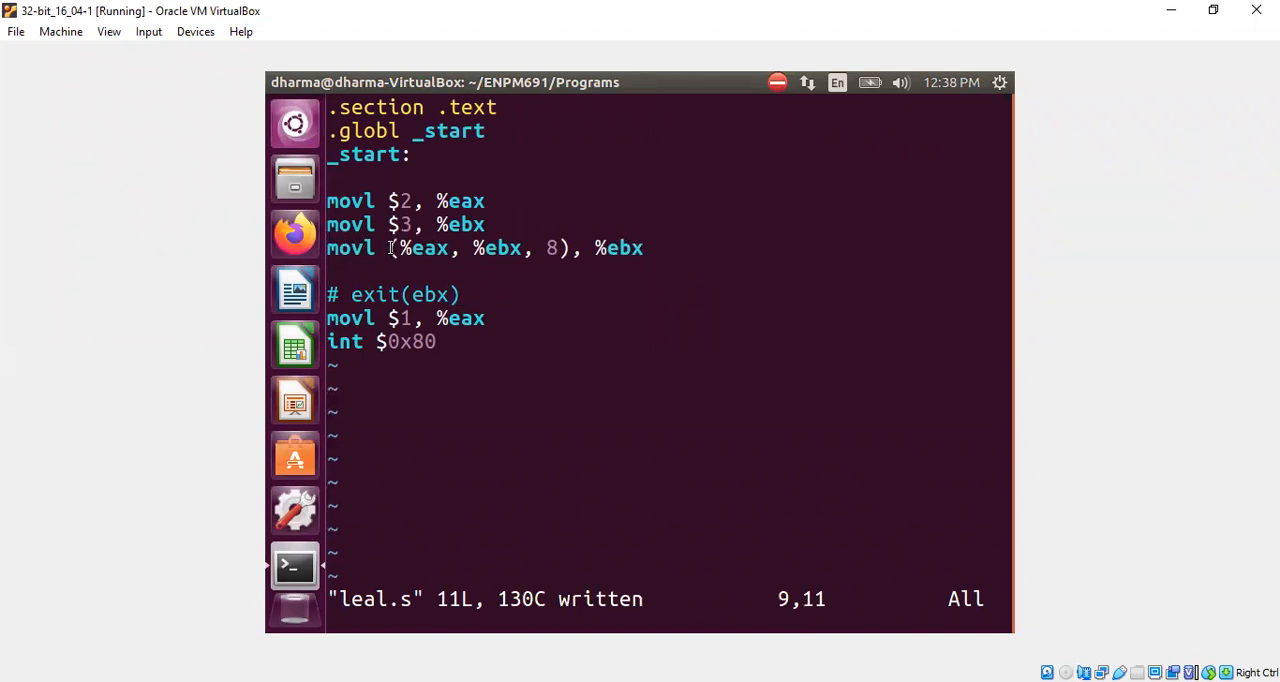
drag(390, 248, 541, 252)
click(541, 252)
key(Up)
key(Up)
key(Down)
text(:wq)
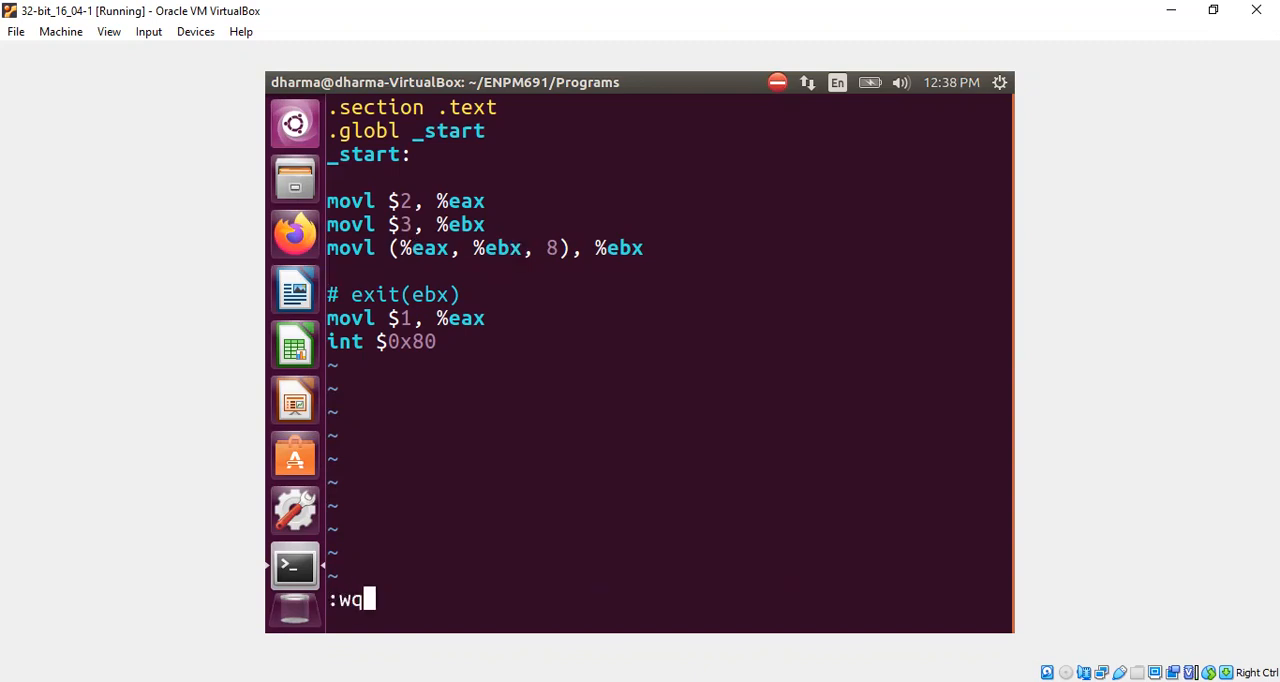
key(Return)
Reassemble and relink leal with the movl line and run it, producing a segmentation fault.
key(Return)
key(Up)
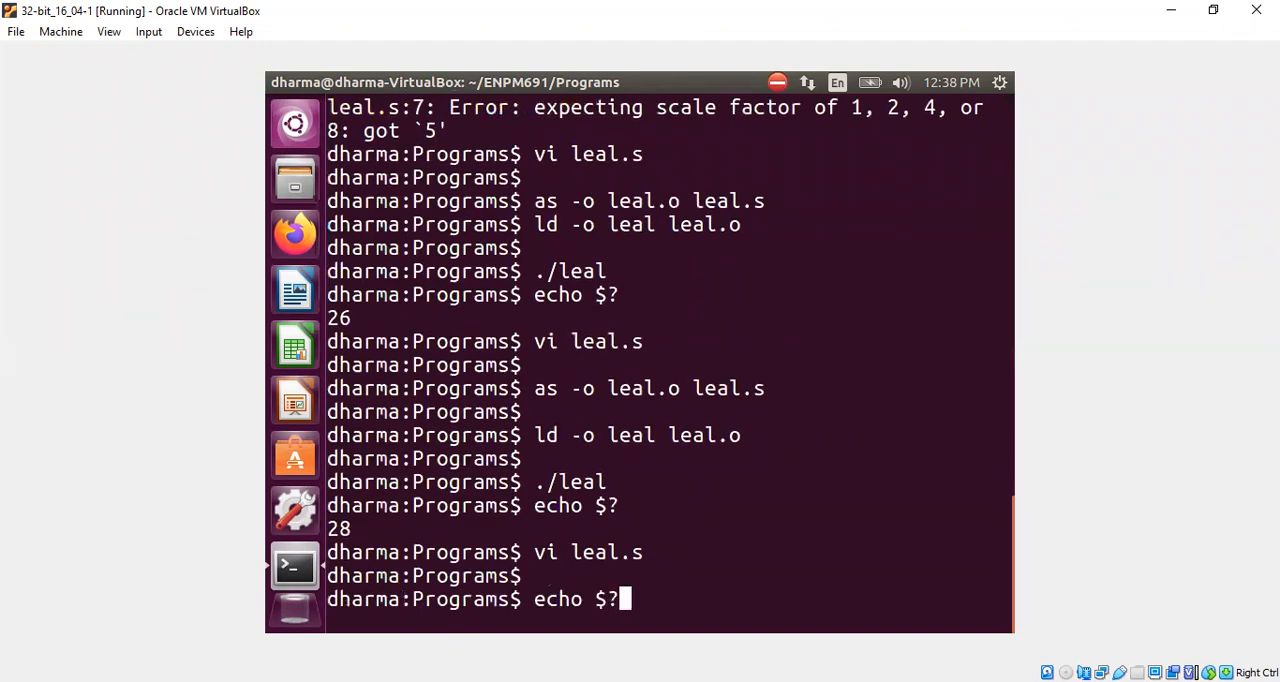
key(Up)
key(Up)
key(Up)
key(Return)
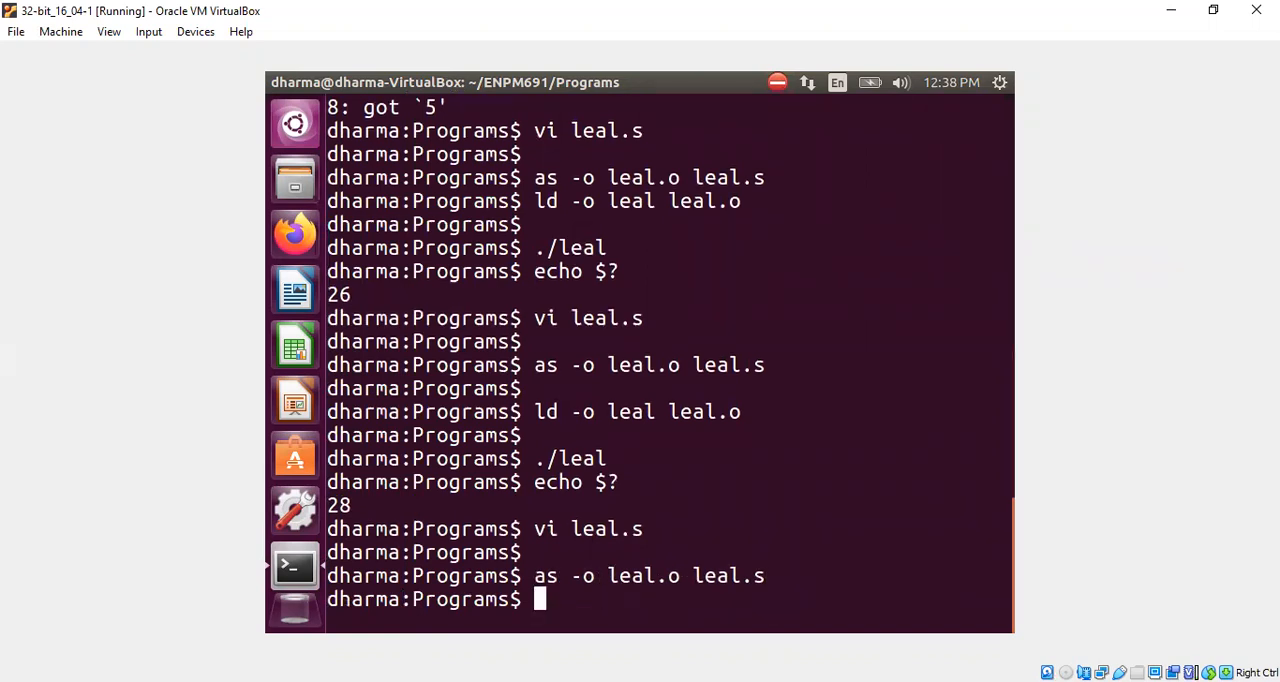
key(Return)
text(ld -o)
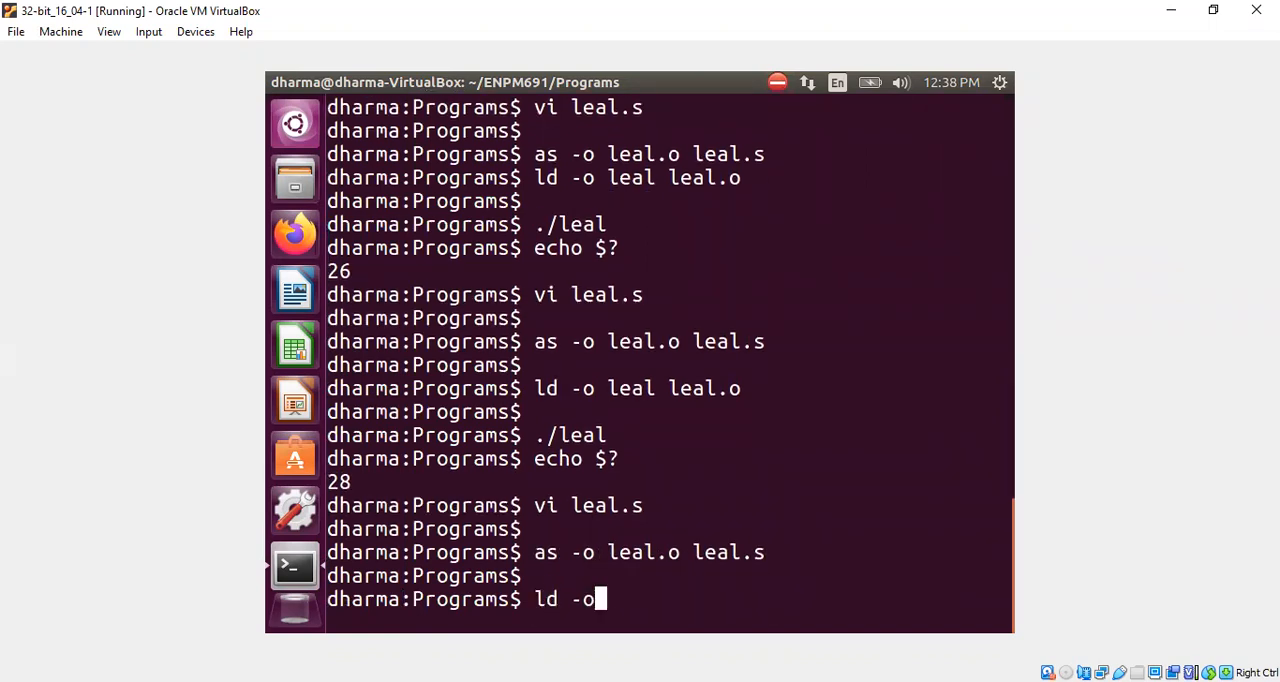
text( leal le)
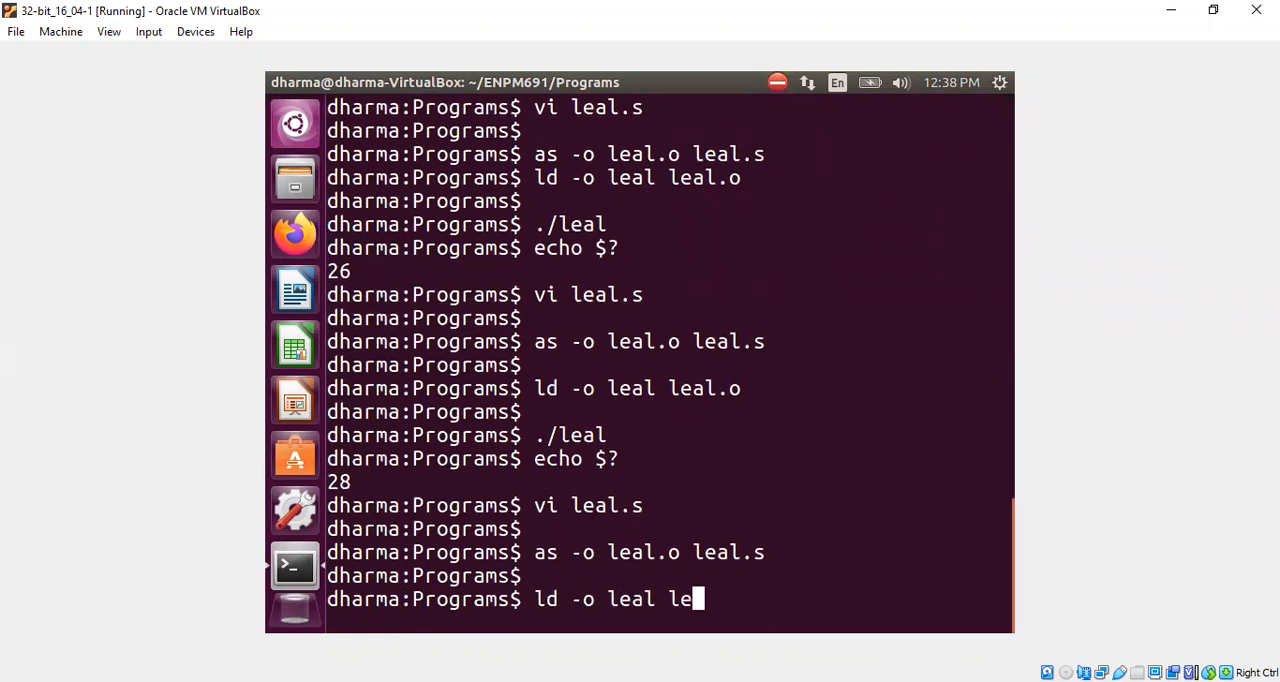
text(al.o)
key(Return)
key(Return)
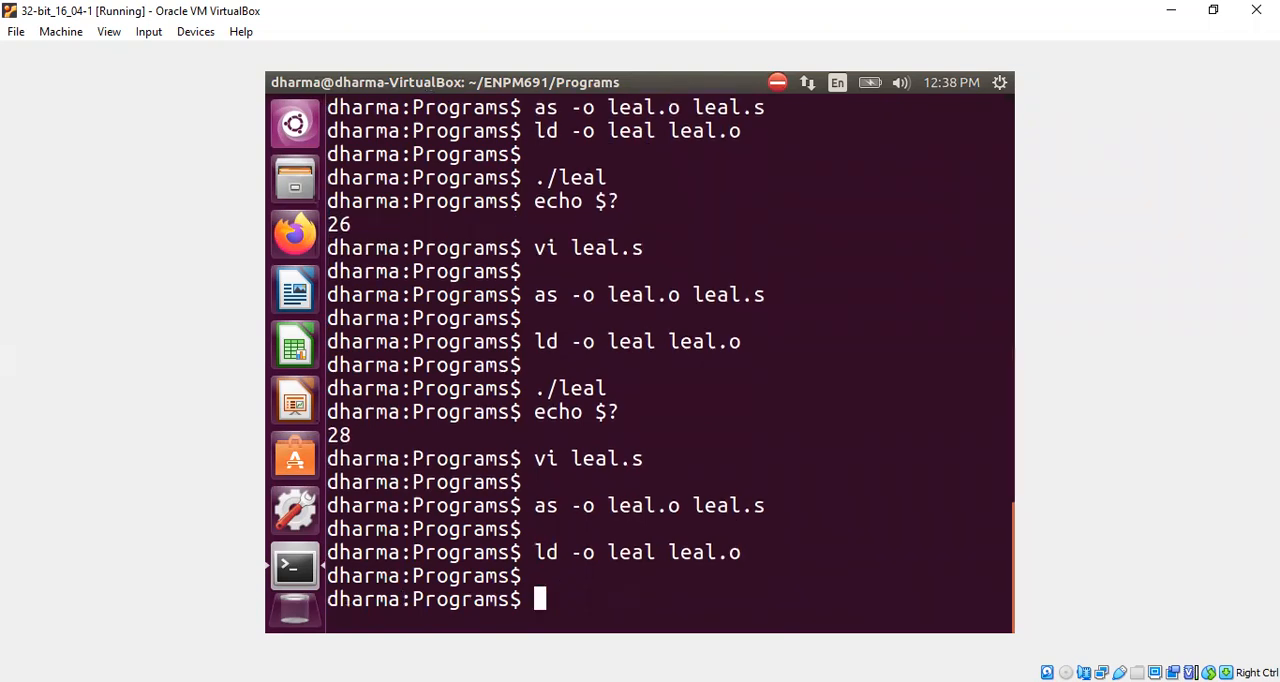
text(./leal)
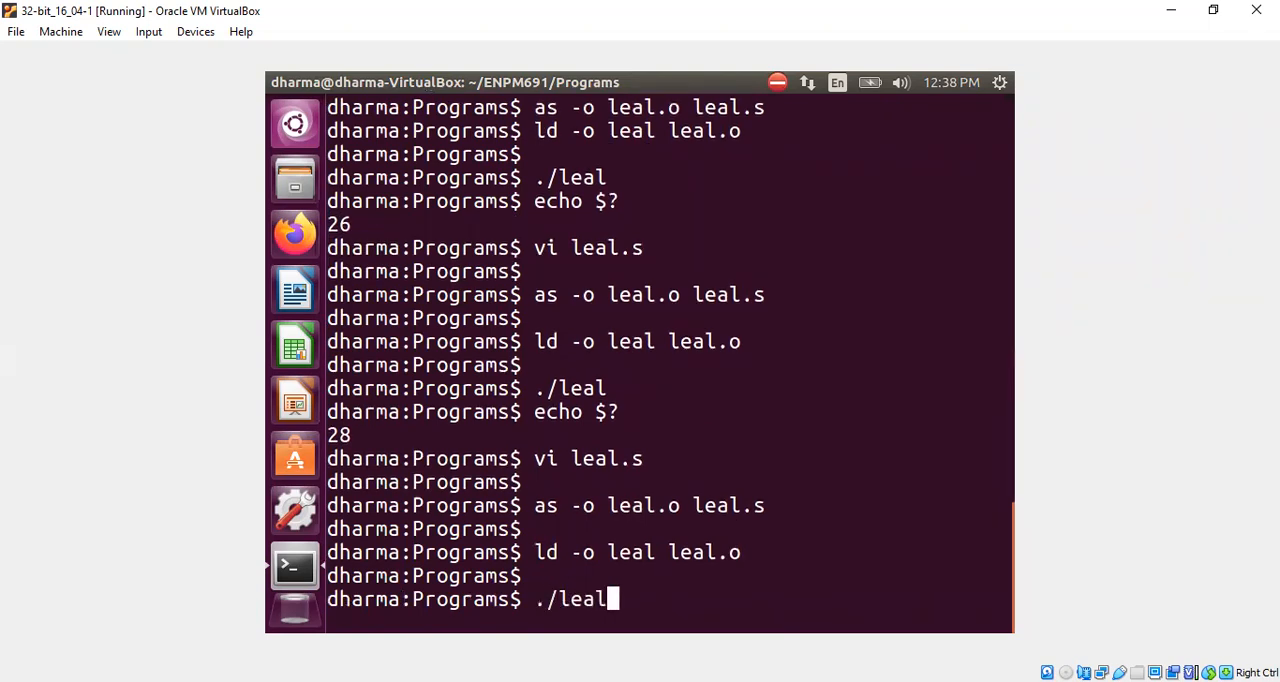
key(Return)
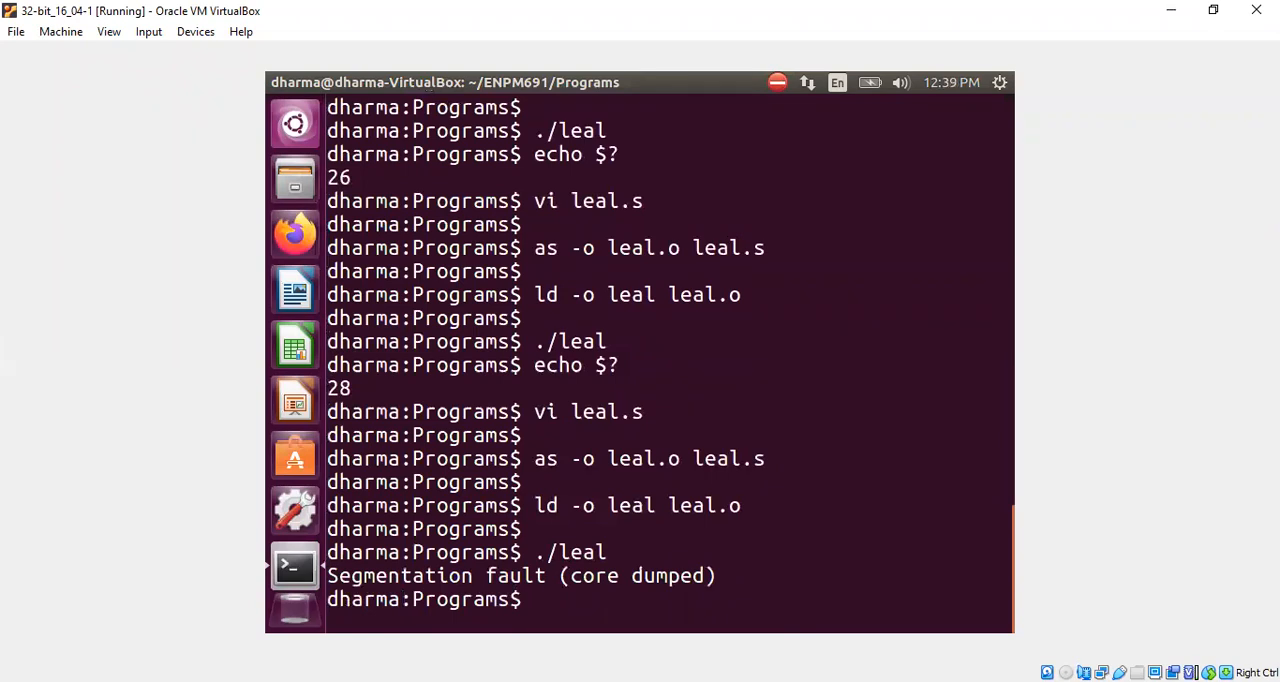
key(Up)
key(Up)
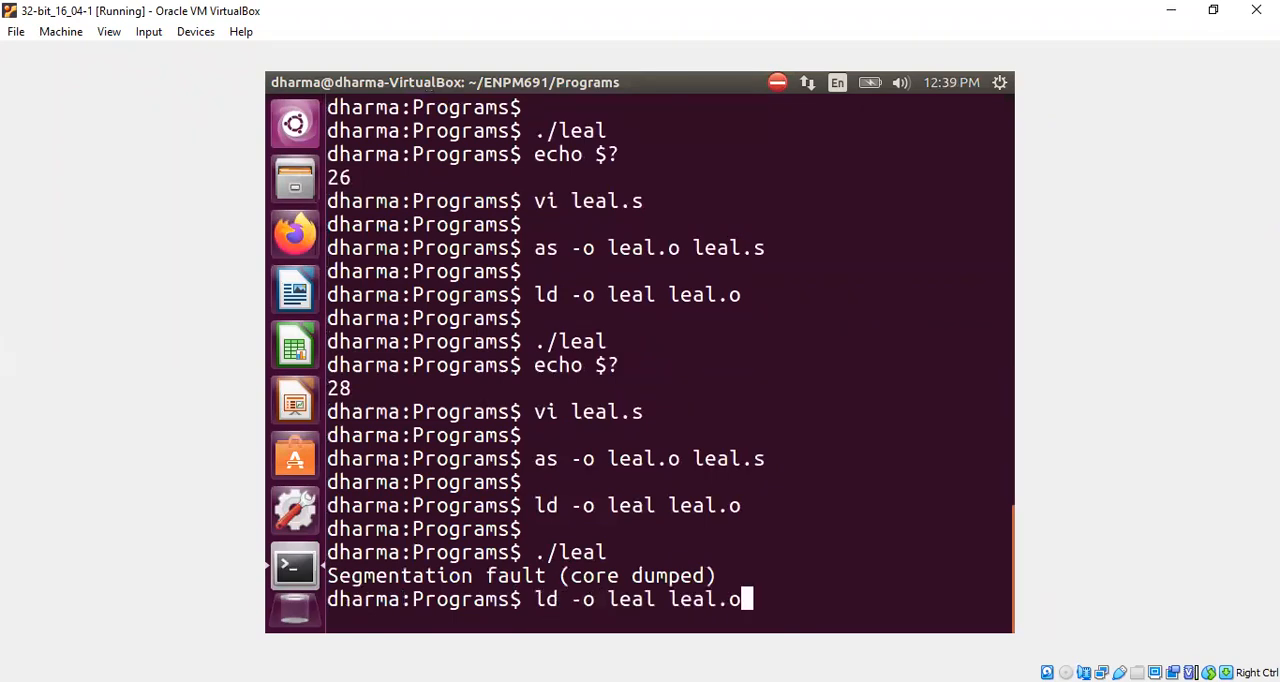
key(Up)
key(Up)
Reopen leal.s from shell history to review the movl (%eax, %ebx, 8), %ebx line.
key(Return)
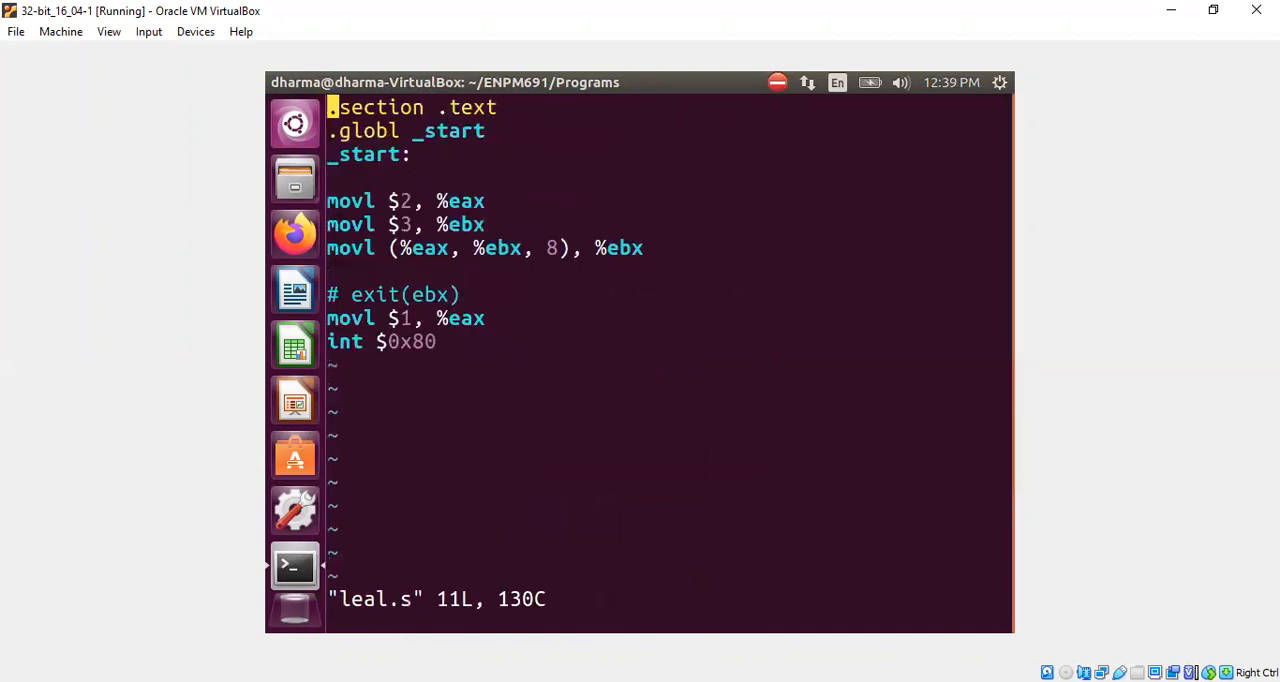
key(Down)
key(Down)
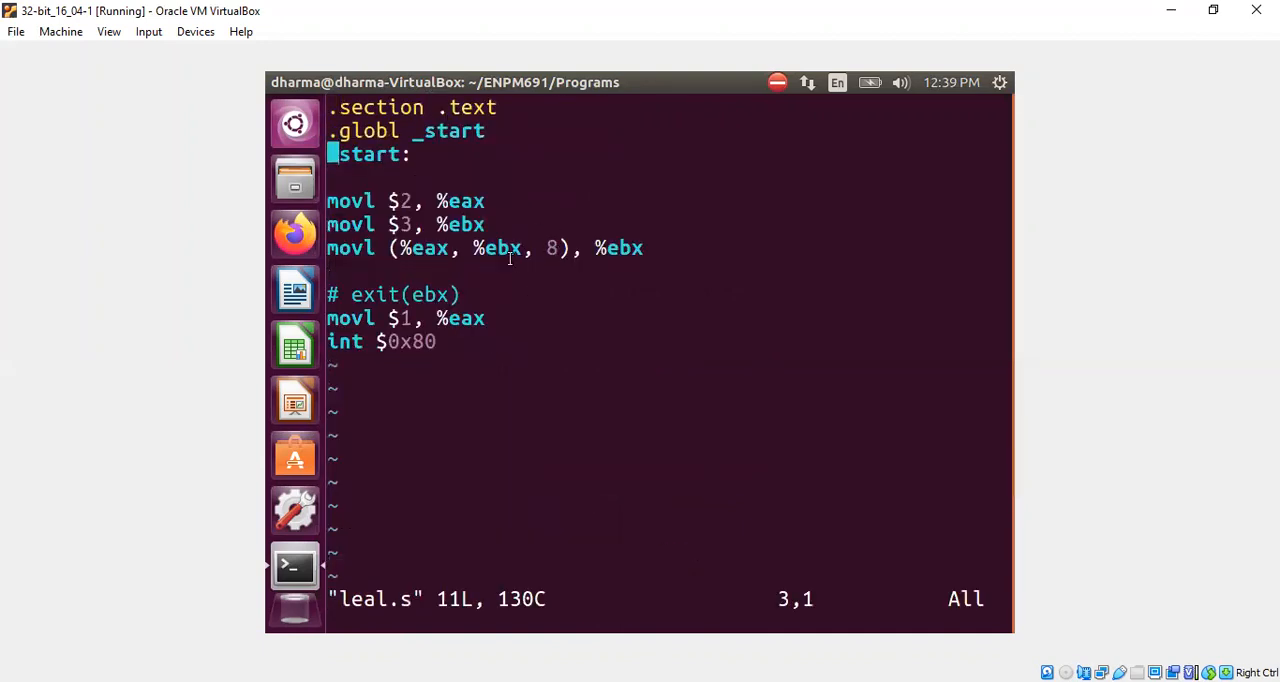